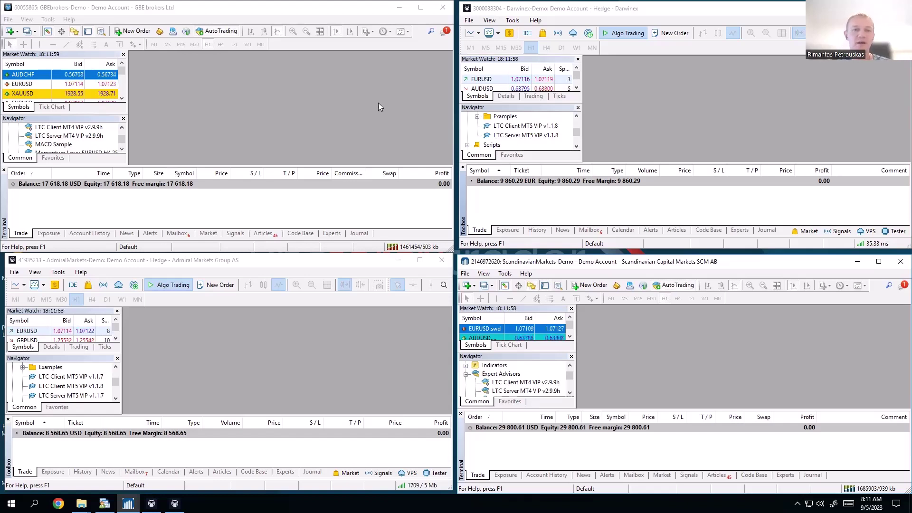
- Open an AUDCHF chart on the master and run LTC Server MT4 VIP v2.9.9h on it
right_click(90, 76)
left_click(117, 93)
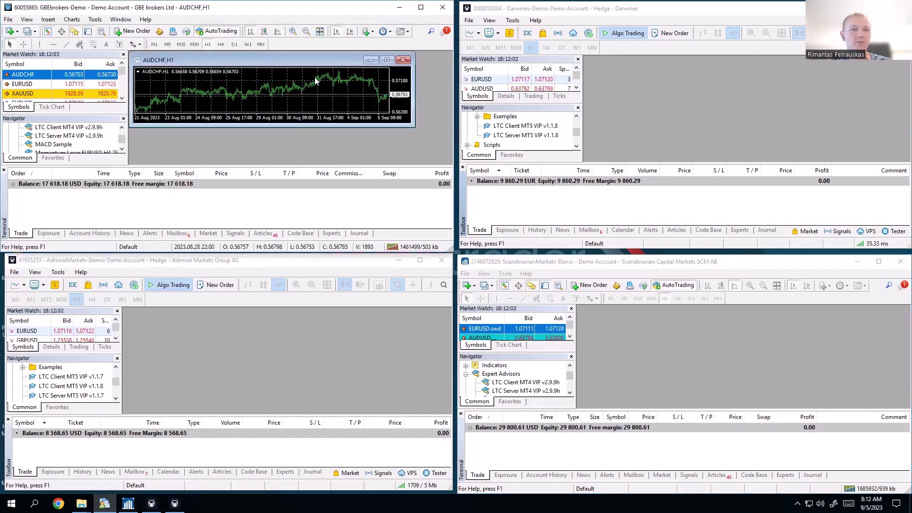
double_click(90, 135)
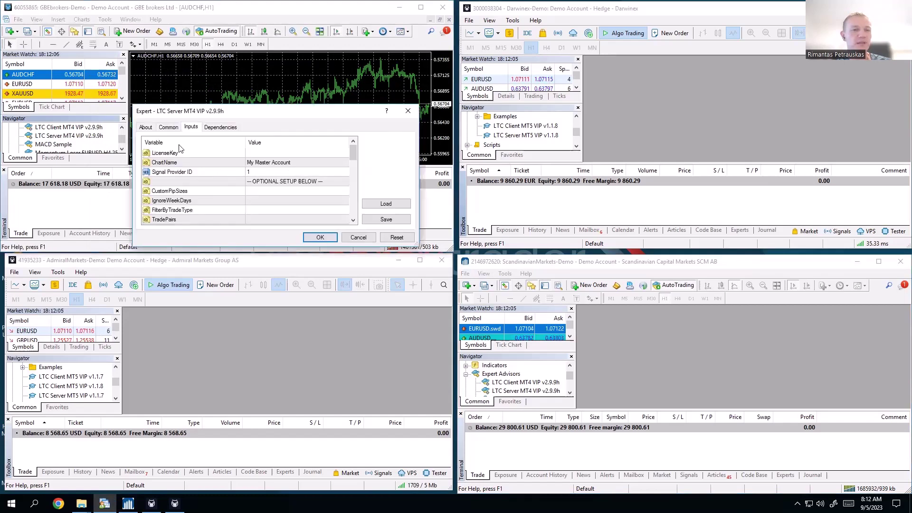
left_click(317, 237)
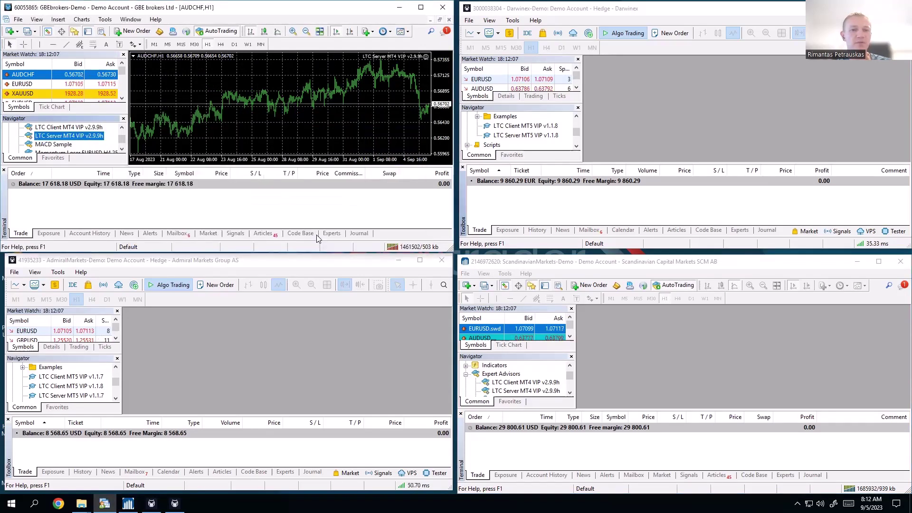
- Open a maximized EURUSD chart in the Darwinex terminal
right_click(547, 80)
left_click(617, 98)
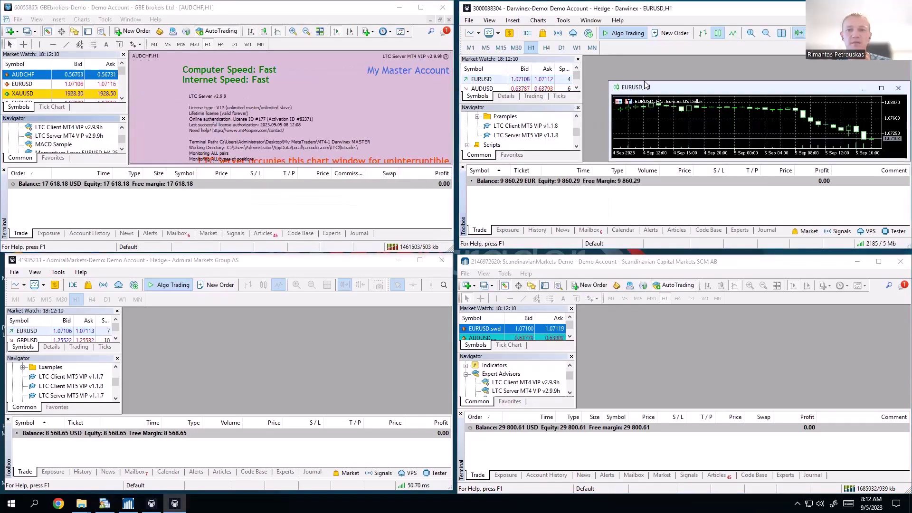
double_click(676, 88)
left_click(196, 6)
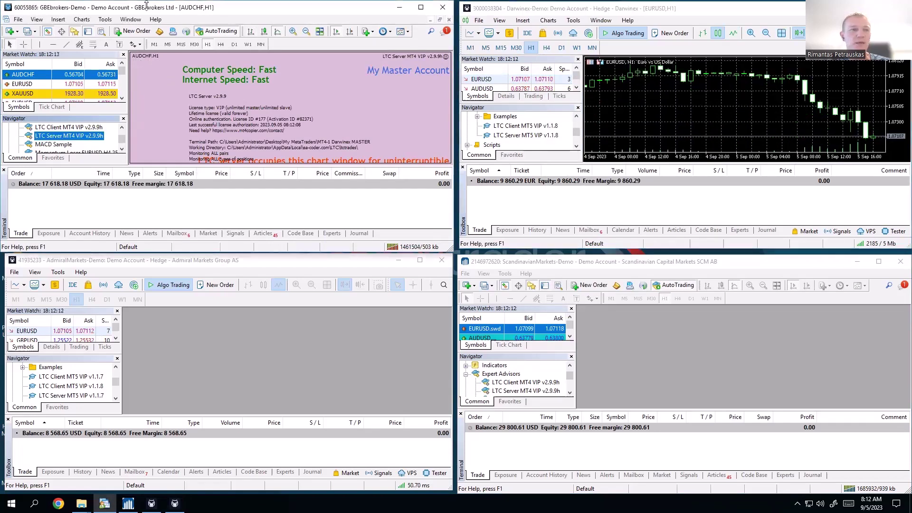
left_click(628, 132)
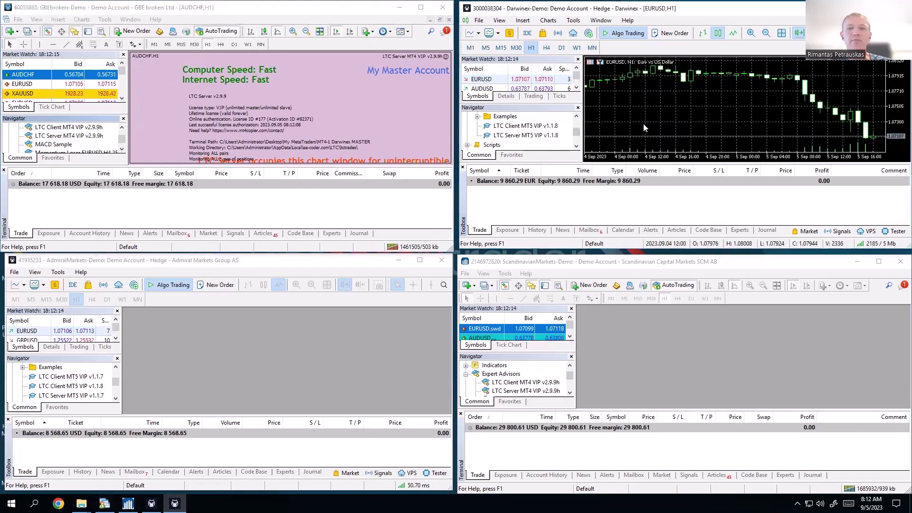
- Attach LTC Client MT5 VIP v1.1.8 to the Darwinex EURUSD chart and scroll through its inputs
right_click(534, 129)
left_click(548, 136)
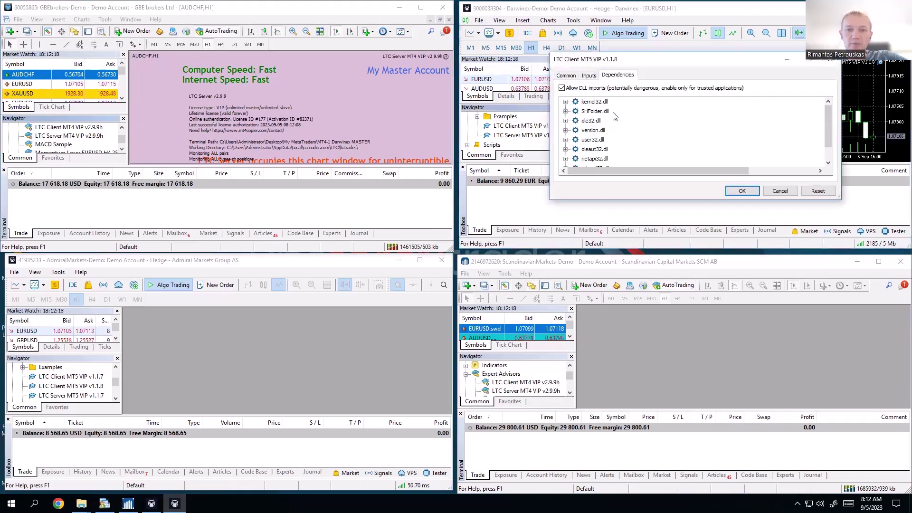
left_click(582, 75)
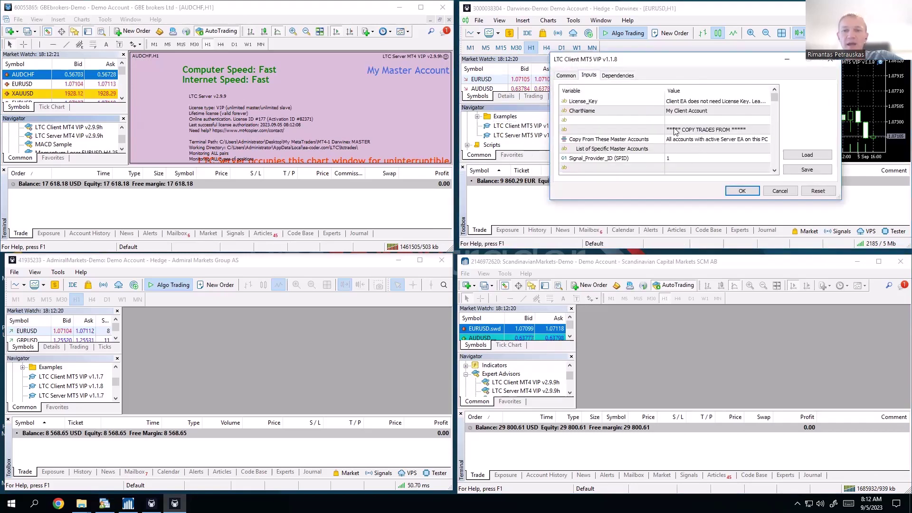
left_click(775, 171)
left_click(775, 172)
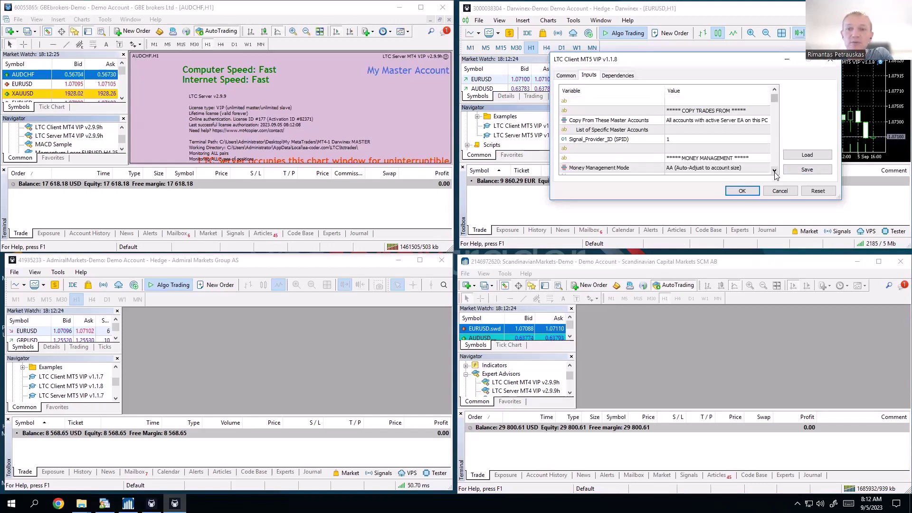
left_click(775, 172)
left_click(775, 171)
left_click(775, 172)
left_click(775, 171)
left_click(775, 171)
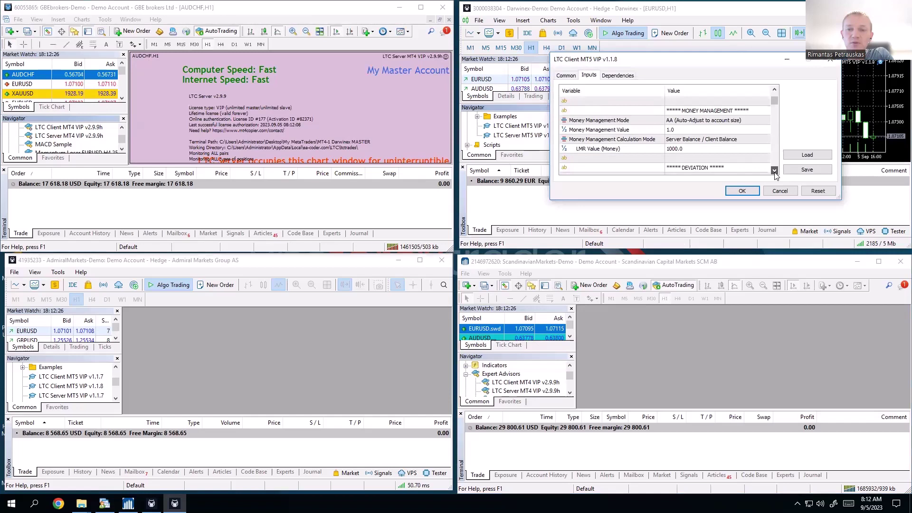
left_click(775, 172)
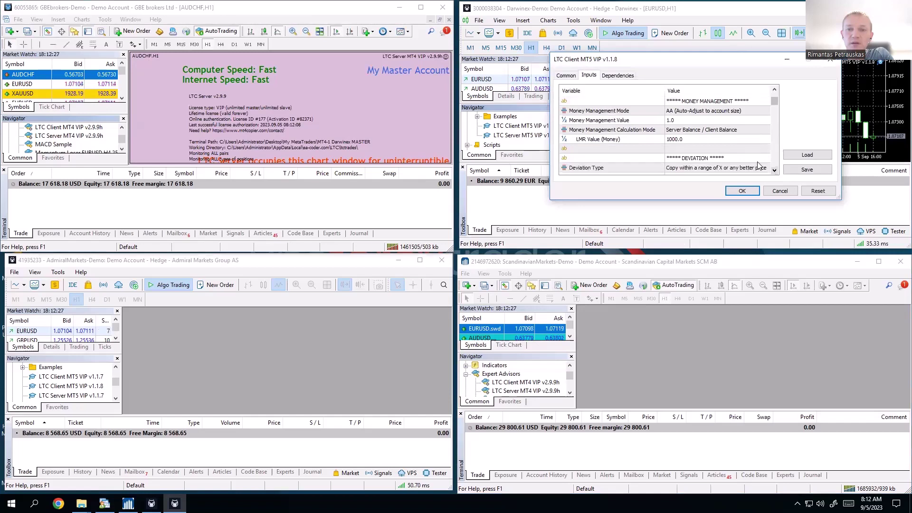
- Set Money Management Mode to 'Same lot size as on the master account' and start the client
left_click(689, 104)
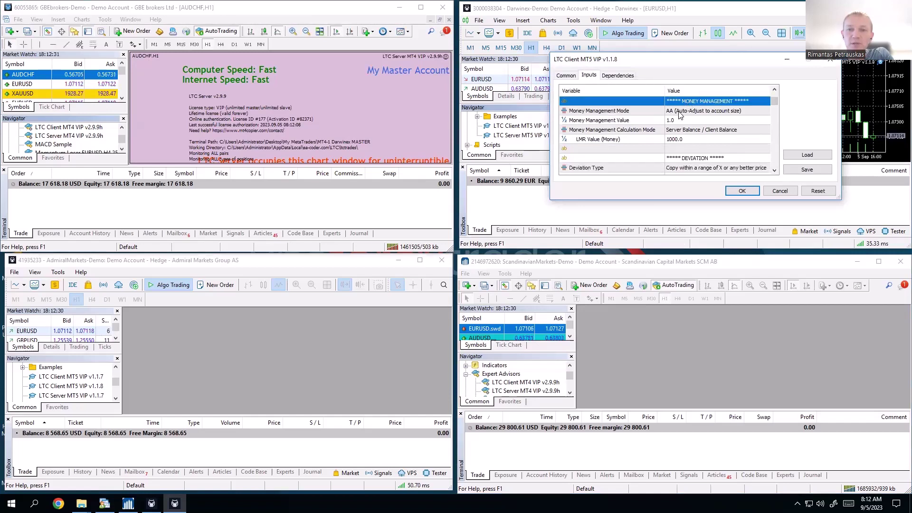
left_click(680, 114)
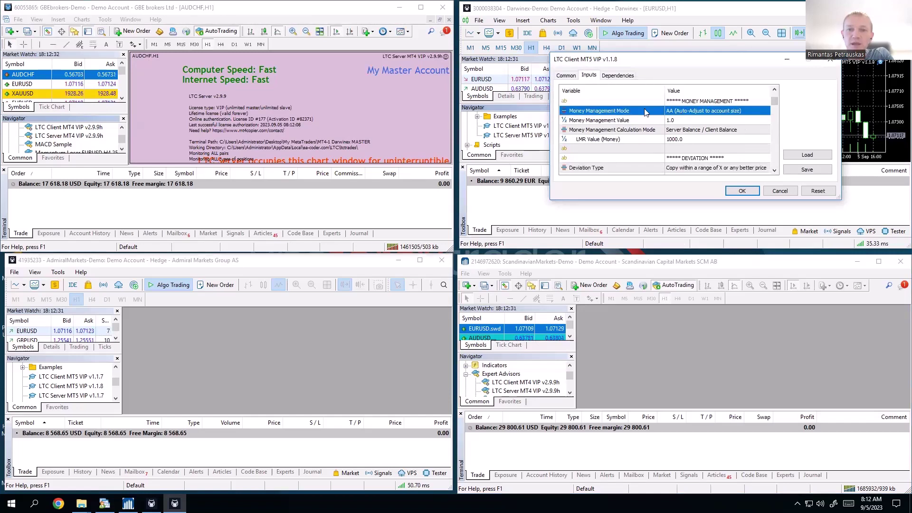
left_click(697, 111)
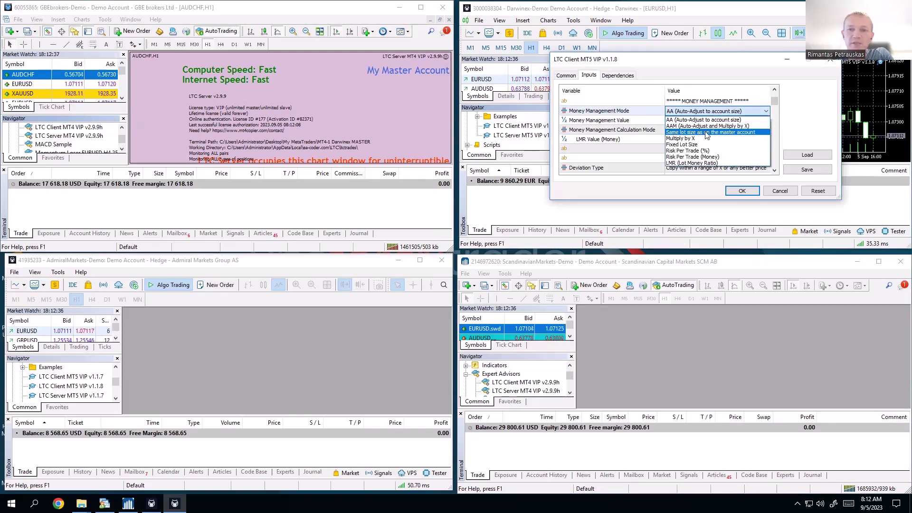
left_click(727, 133)
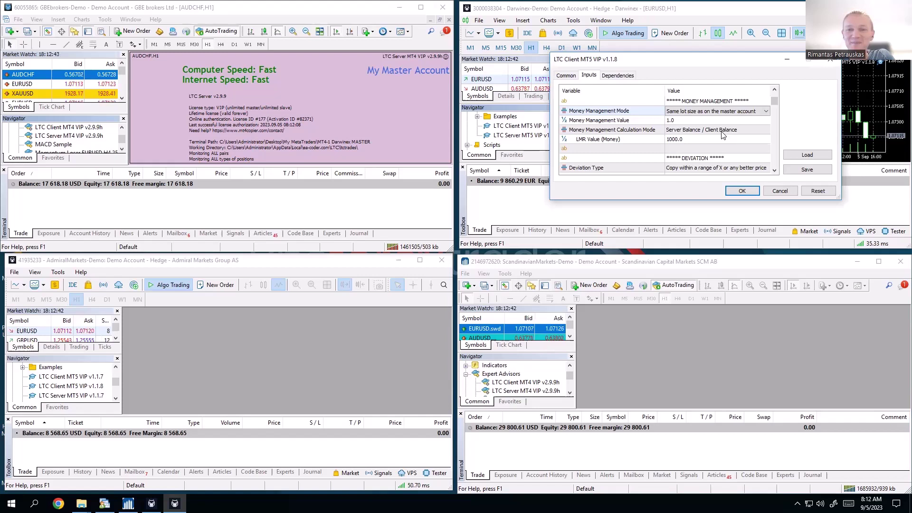
left_click(734, 191)
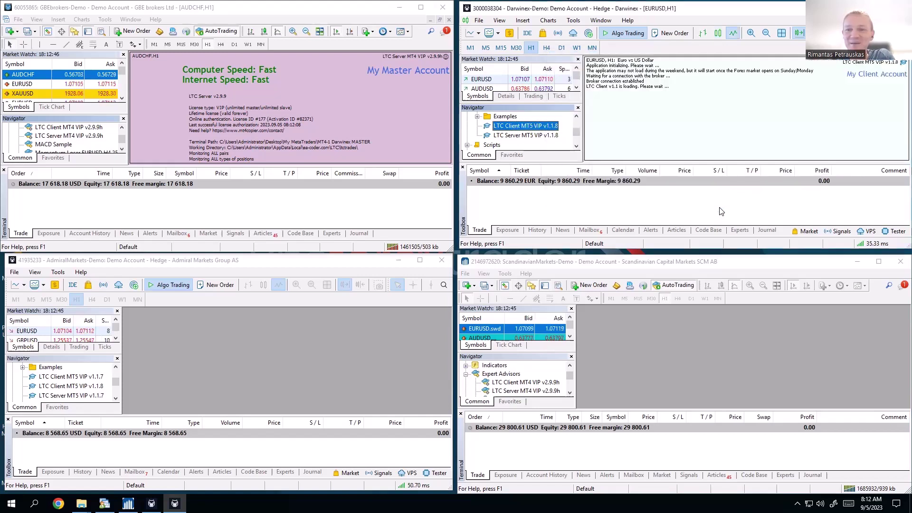
- Open a new EURUSD chart in the Admiral Markets terminal
left_click(165, 328)
left_click(14, 272)
mouse_move(29, 284)
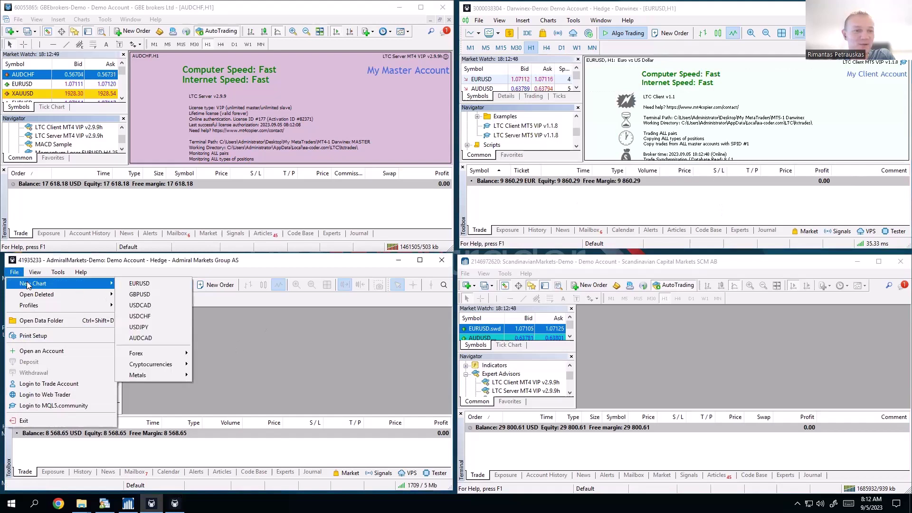
left_click(139, 284)
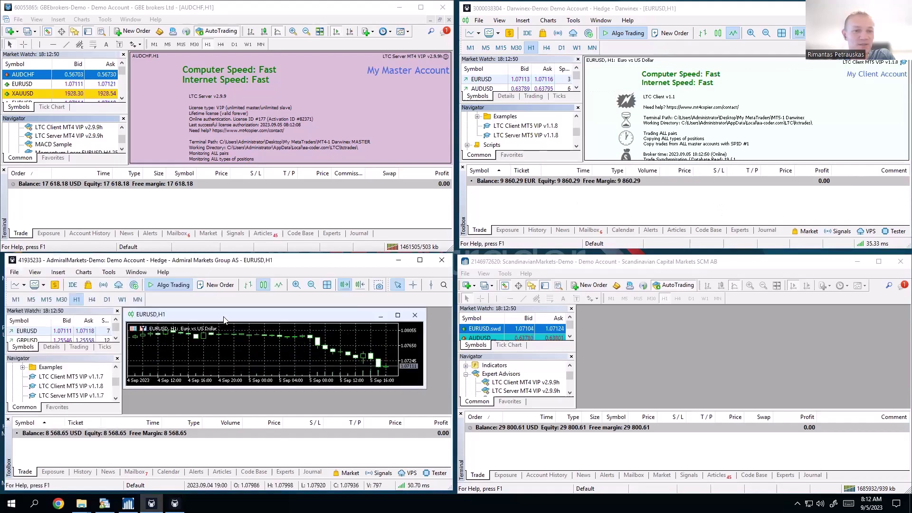
- Run LTC Client MT5 VIP v1.1.8 on it with Money Management Mode 'Same lot size as on the master account'
double_click(83, 386)
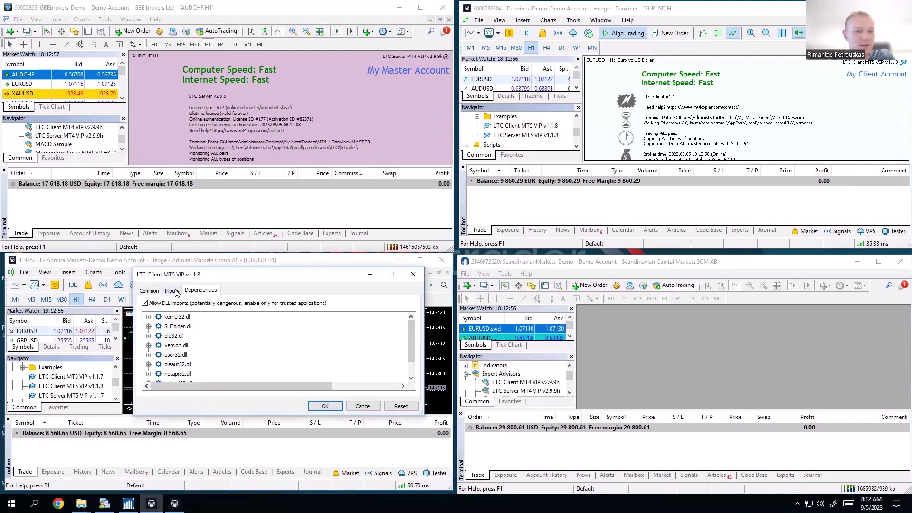
left_click(172, 291)
scroll(294, 328, "down", 2)
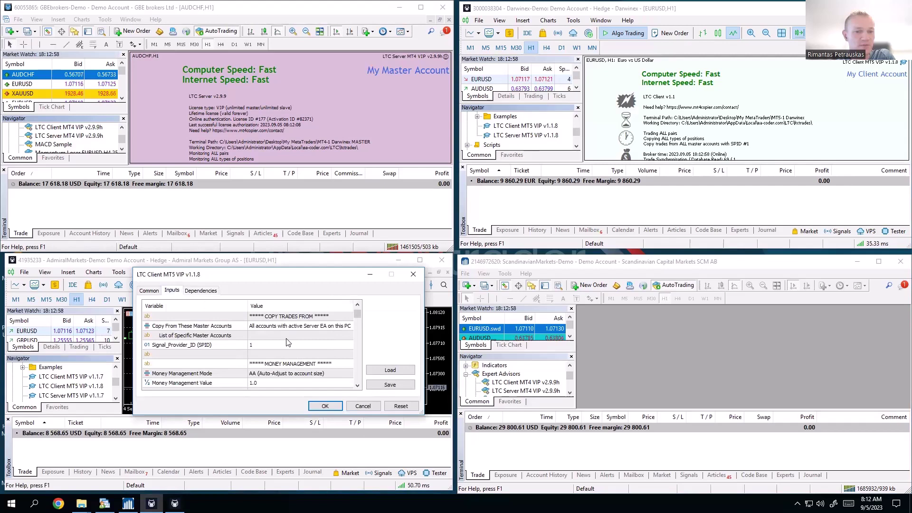
left_click(285, 346)
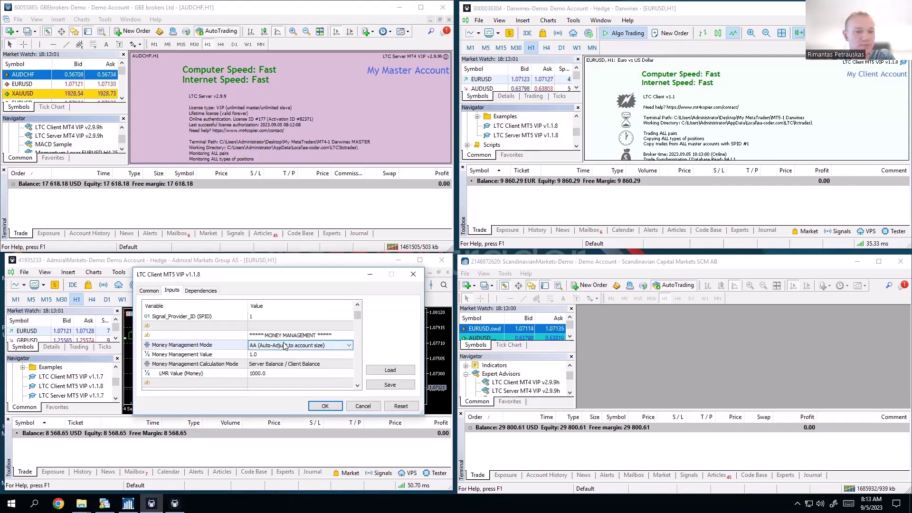
left_click(285, 346)
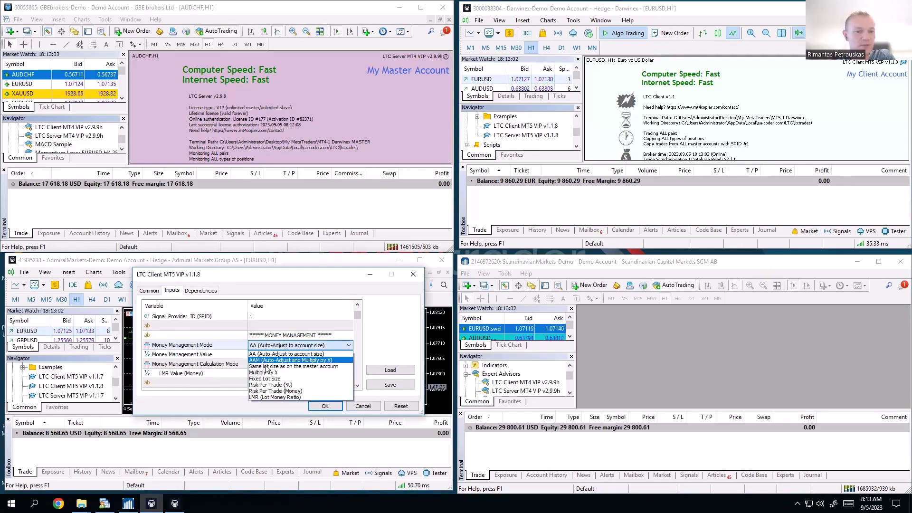
left_click(265, 371)
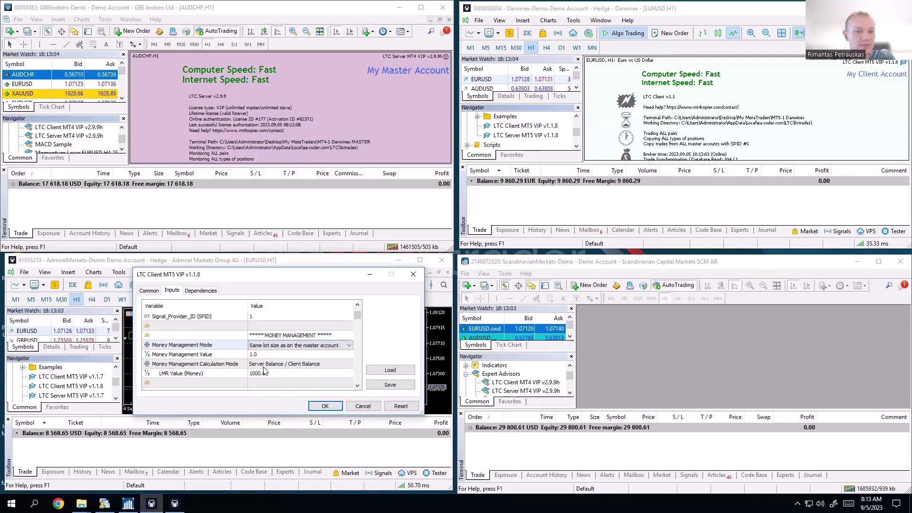
left_click(325, 406)
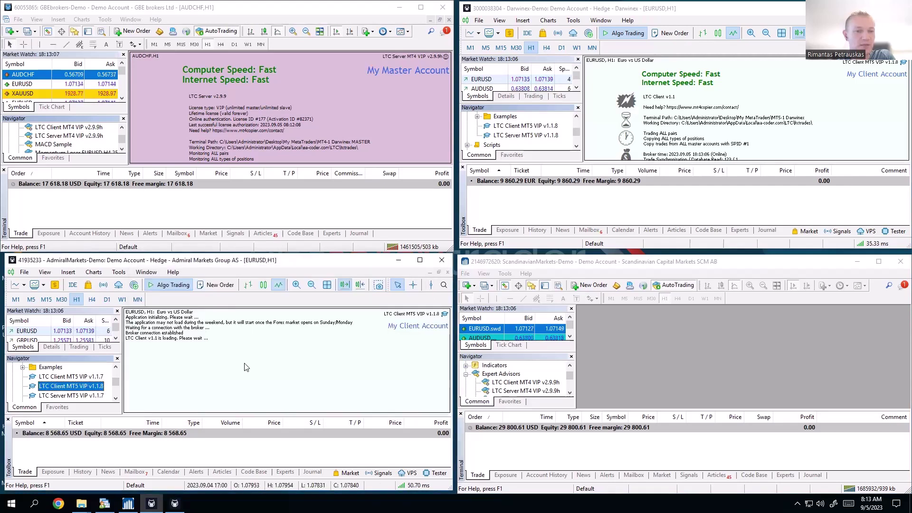
- Open a EURUSD.swd chart and drop LTC Client MT4 VIP onto it
right_click(499, 332)
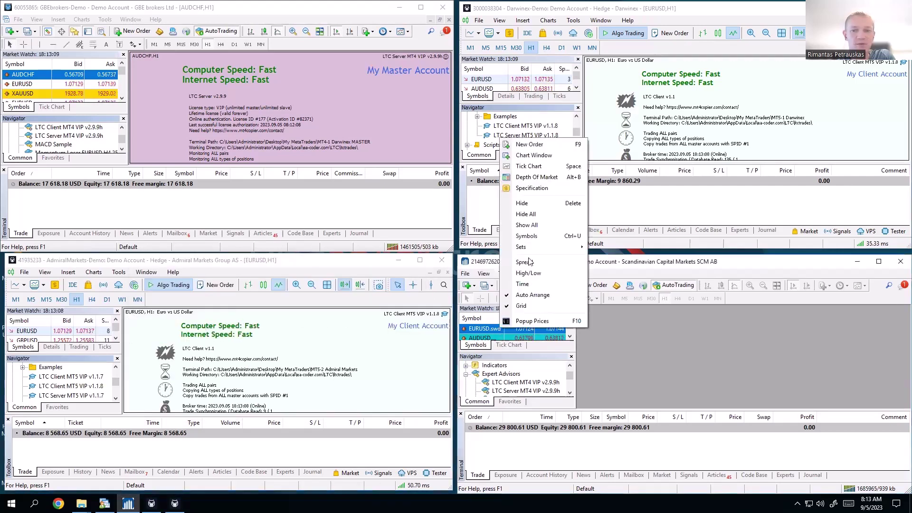
left_click(545, 152)
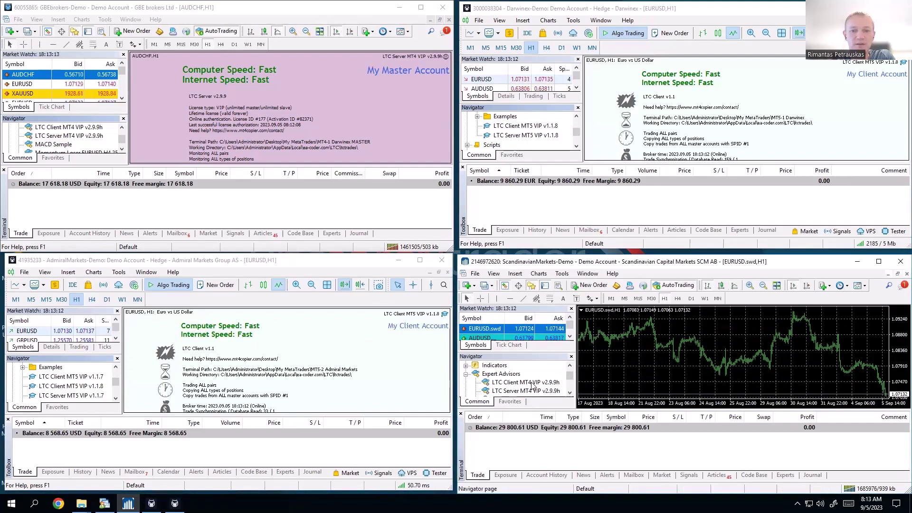
left_click_drag(557, 381, 638, 363)
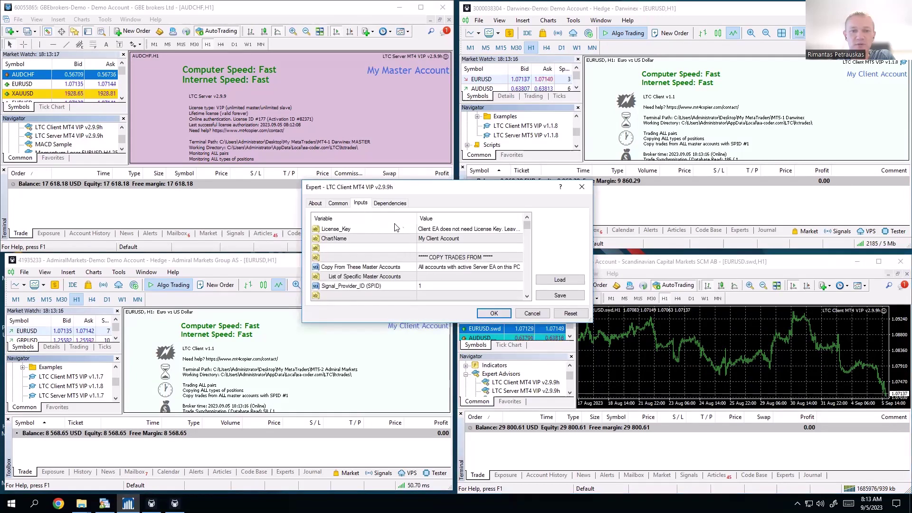
- Set Money Management Mode to 'Same lot size as on the master account' and start the copier
scroll(459, 268, "down", 2)
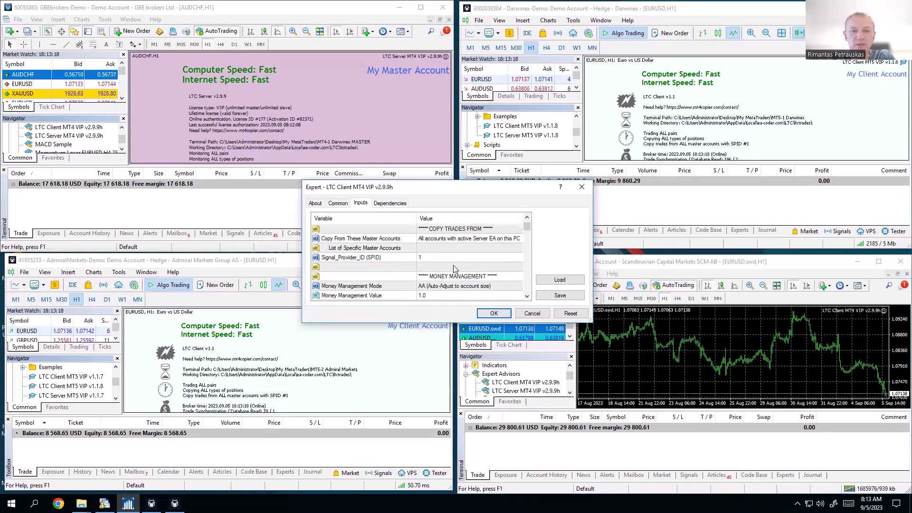
left_click(434, 259)
left_click(434, 259)
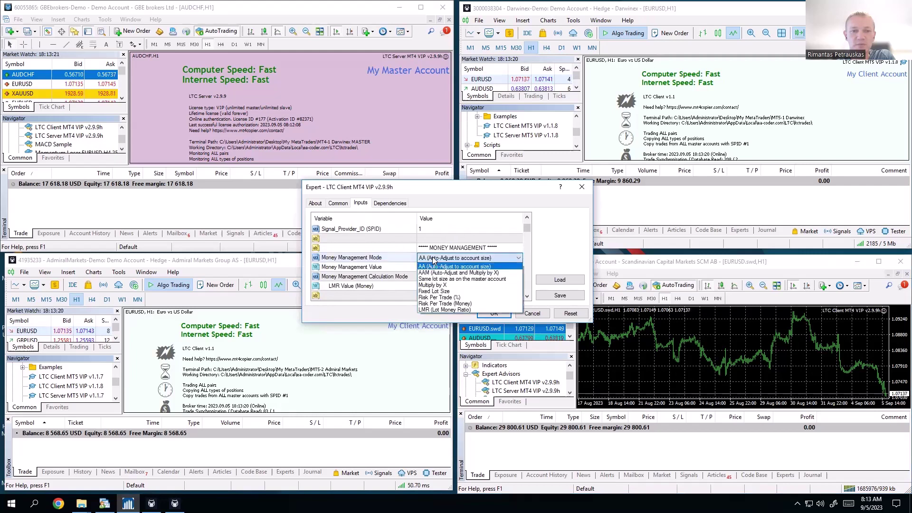
left_click(433, 280)
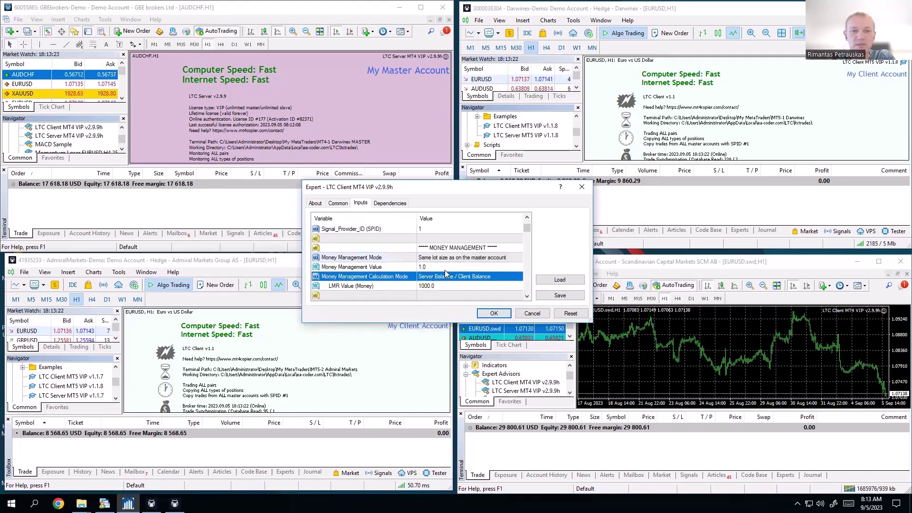
left_click(447, 268)
left_click(494, 313)
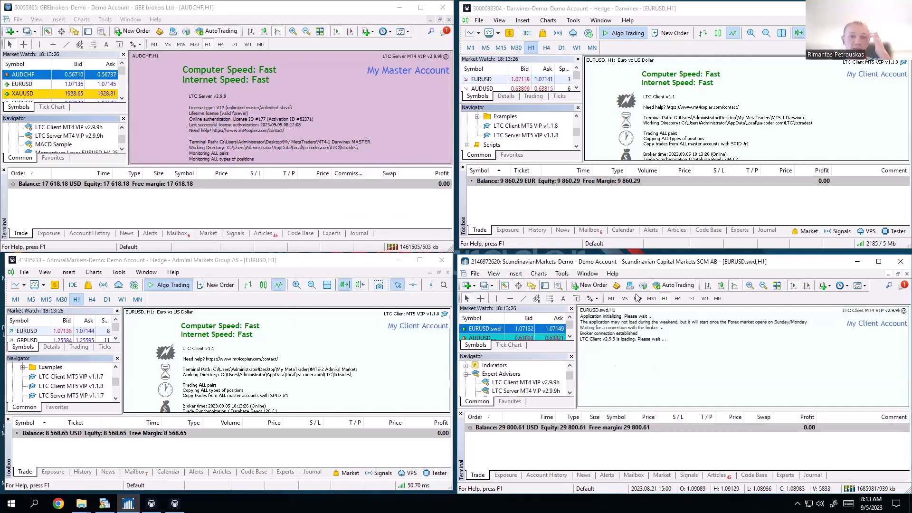
- Bring the master, Darwinex, Admiral Markets and Scandinavian Markets terminals into view
left_click(48, 189)
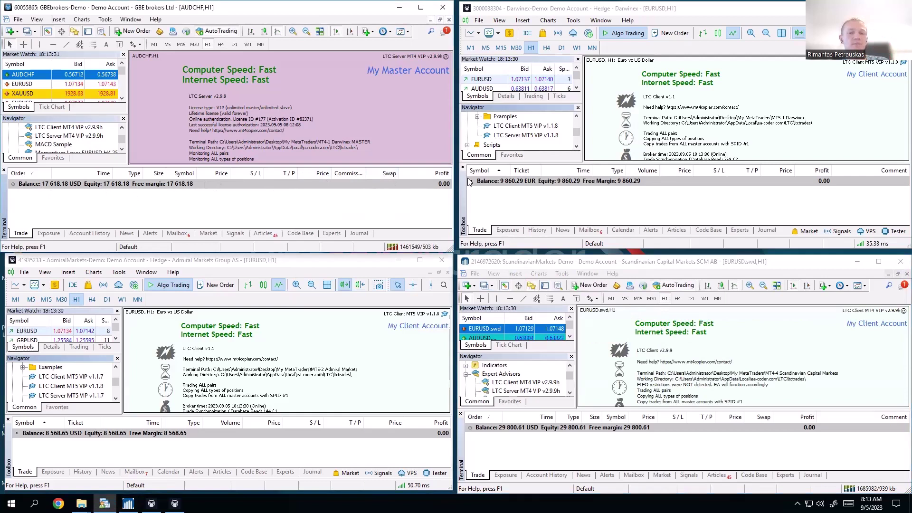
left_click(503, 189)
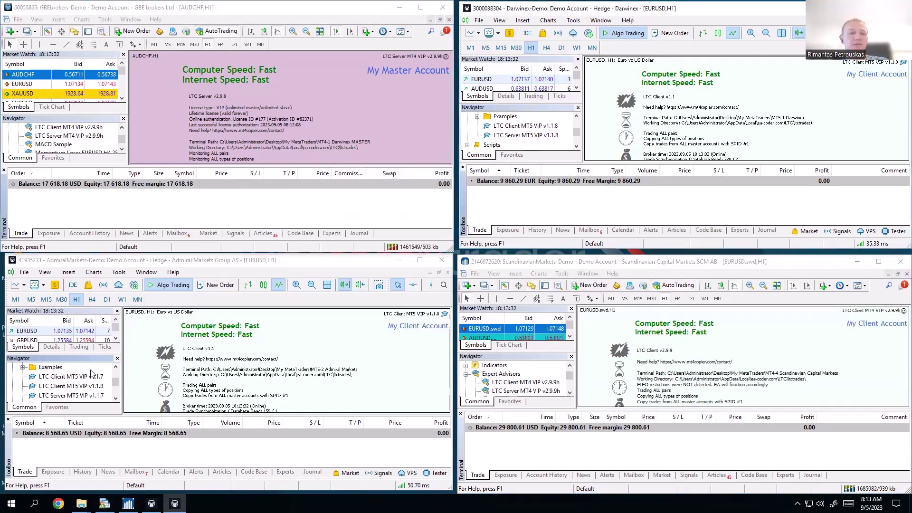
left_click(49, 434)
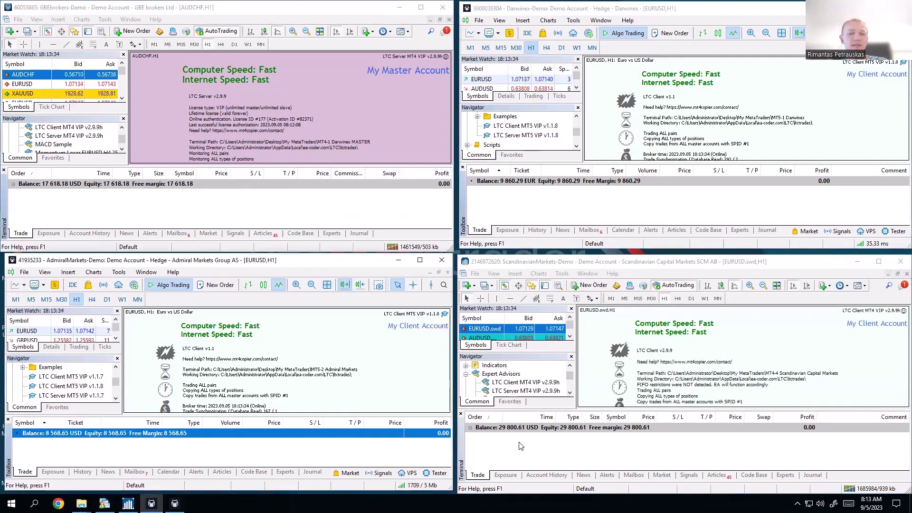
left_click(504, 430)
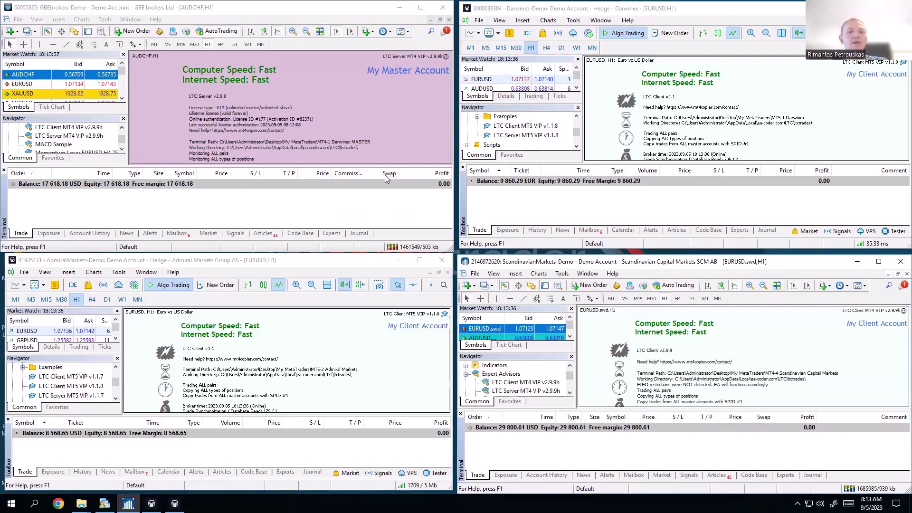
- Open a second AUDCHF chart on the master and bring up its trading menu
right_click(72, 77)
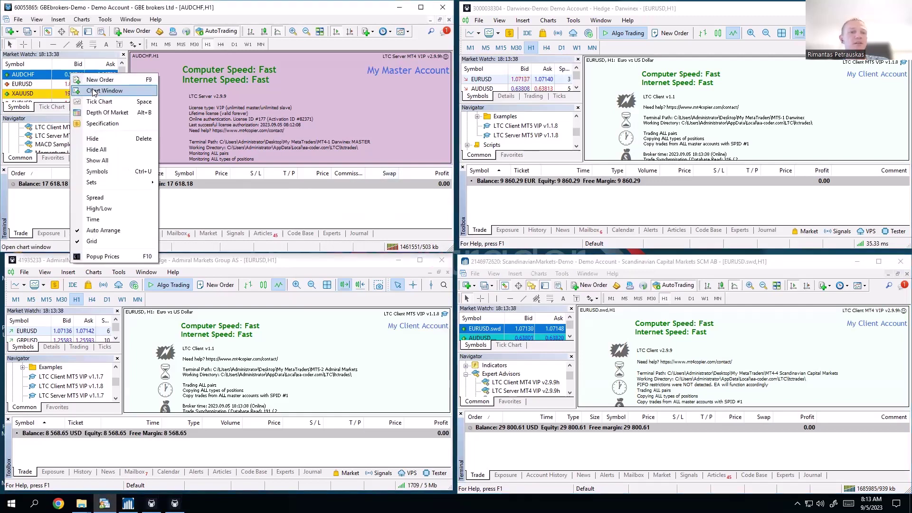
left_click(88, 90)
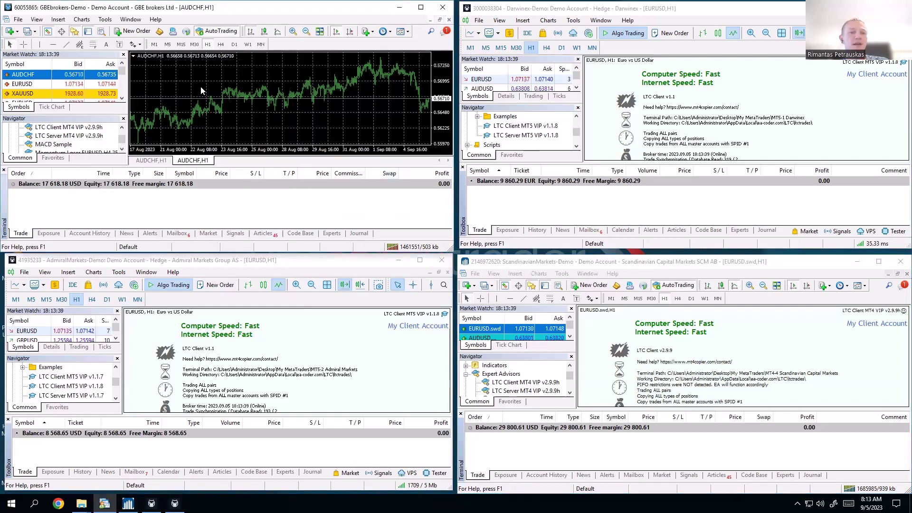
right_click(274, 69)
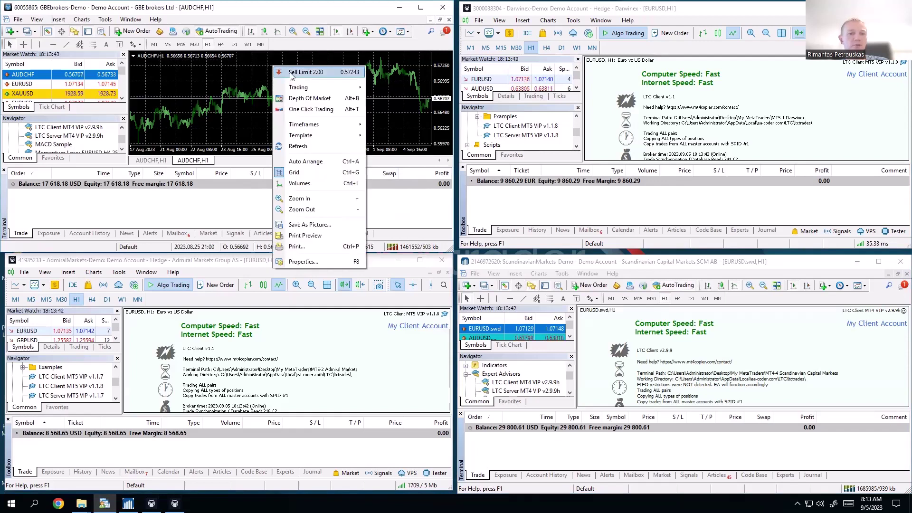
left_click(292, 73)
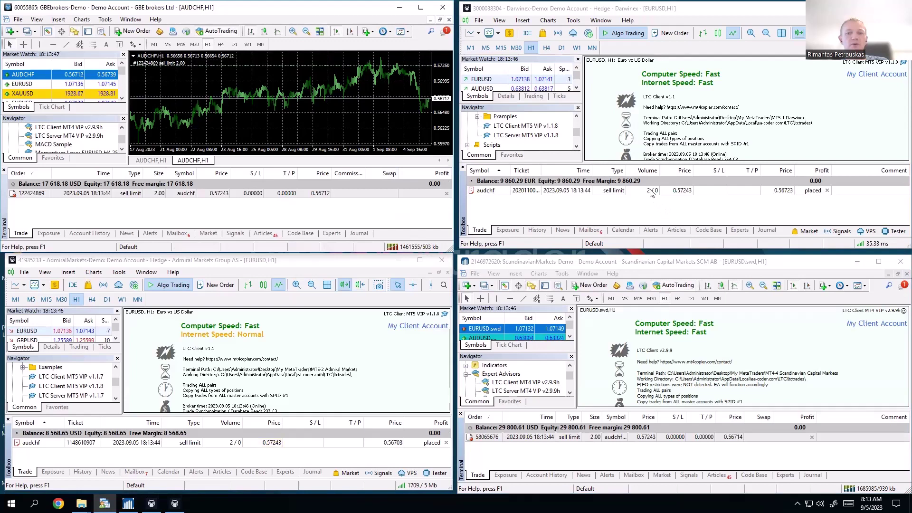
left_click(597, 438)
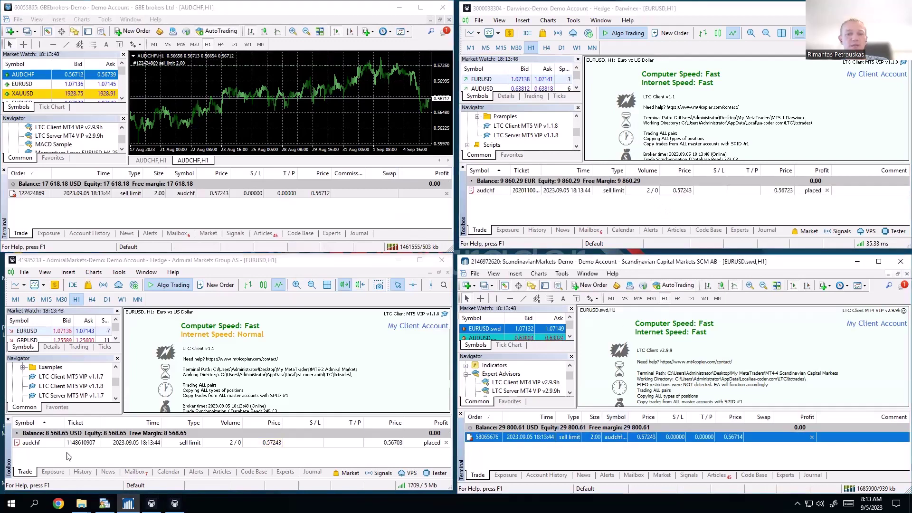
left_click(231, 443)
left_click(174, 195)
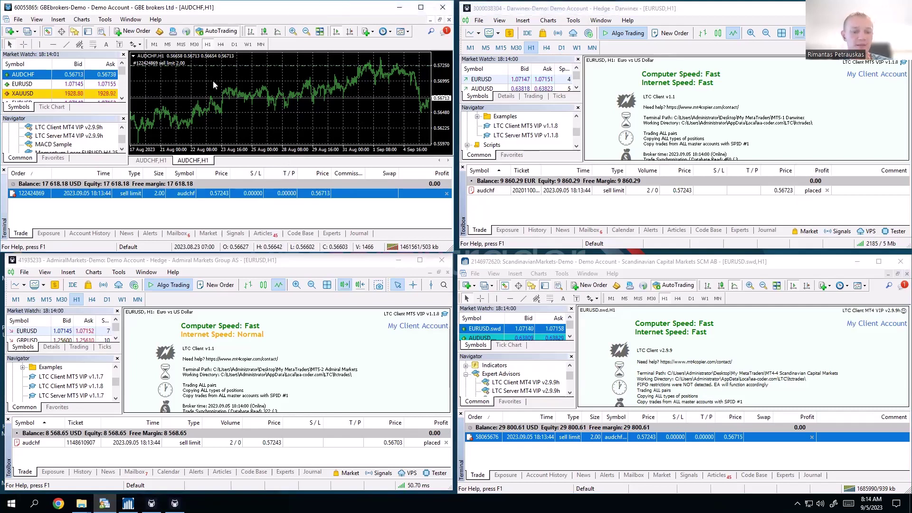
- Buy 1.22 lots of AUDCHF from the One Click Trading panel (Alt+T)
key("alt+t")
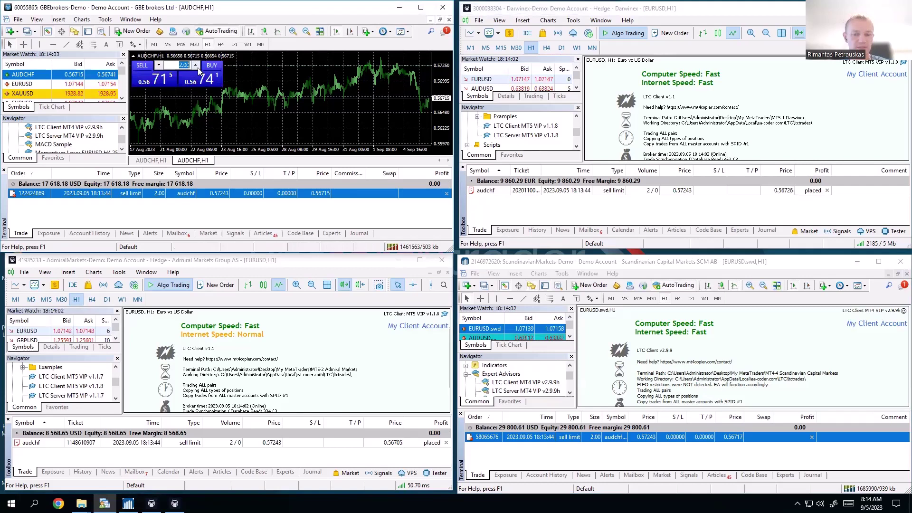
type("1.00")
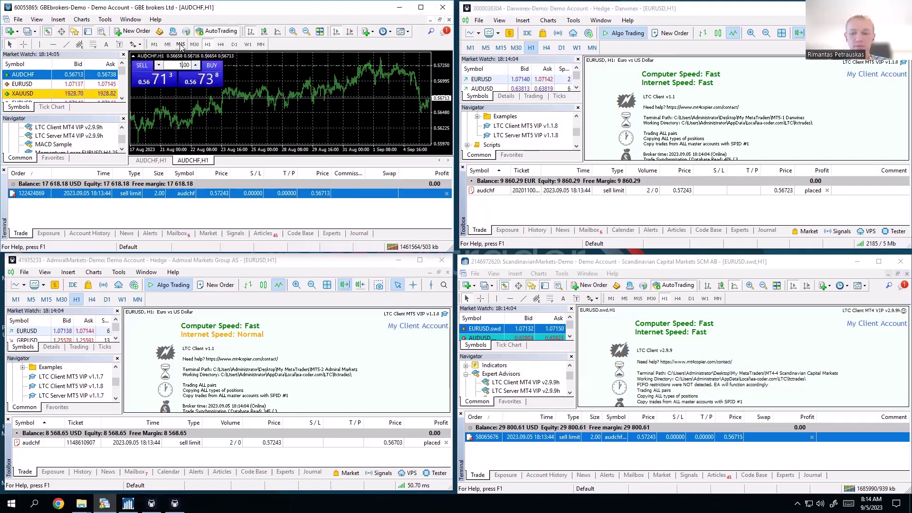
type("22")
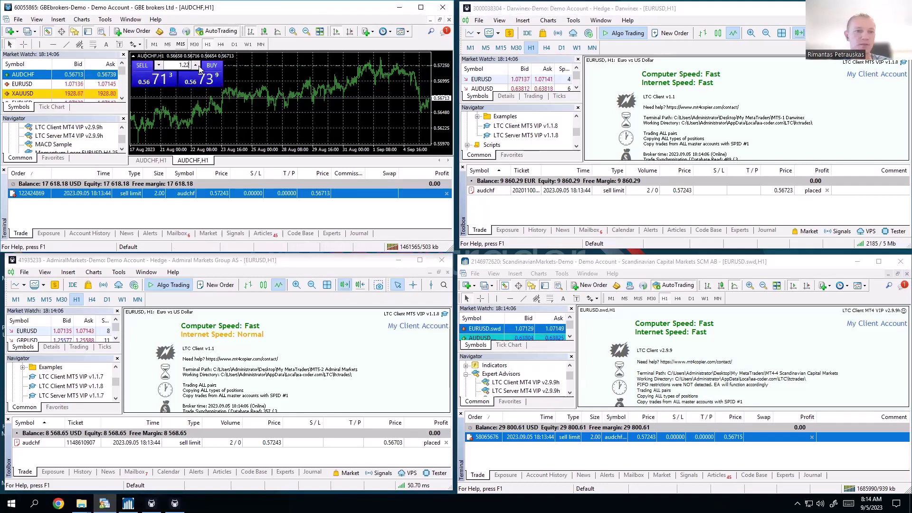
left_click(208, 81)
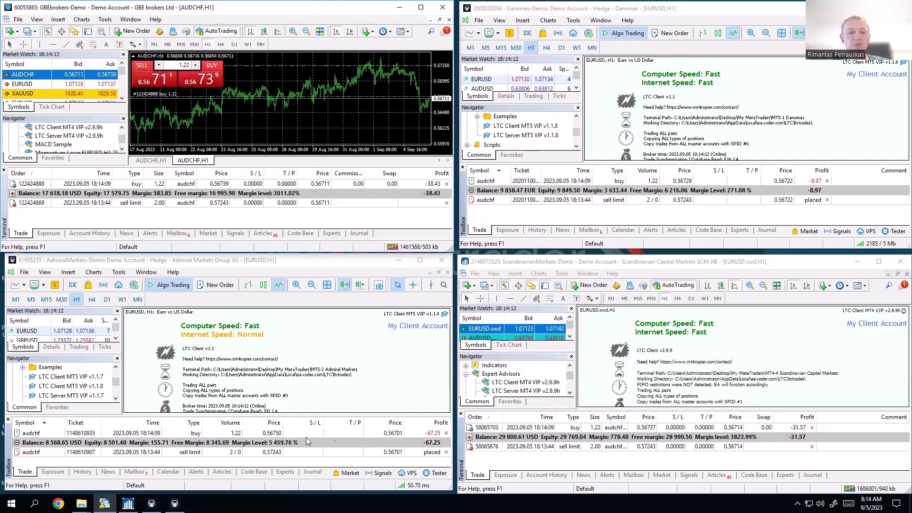
- Close the master's AUDCHF buy position and delete its sell limit order
left_click(651, 183)
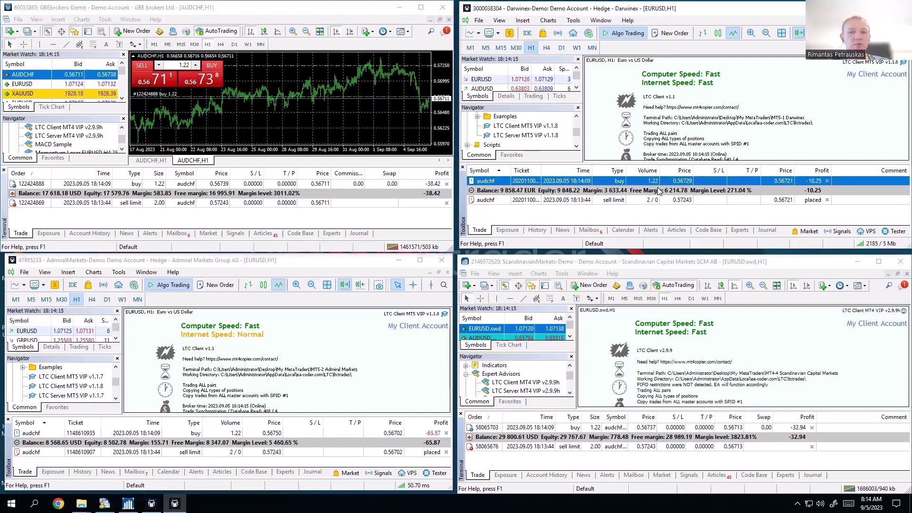
left_click(447, 188)
left_click(447, 192)
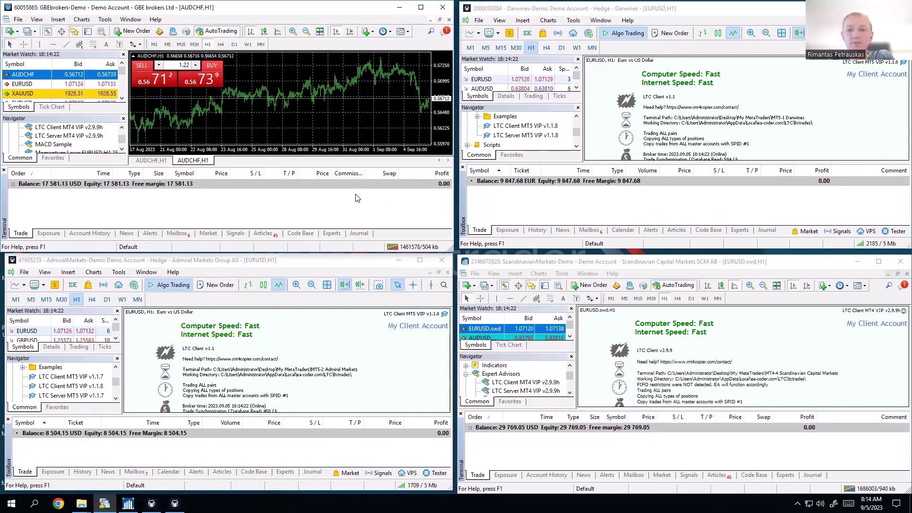
- Reset the Scandinavian copier client's inputs so Mode becomes 'AA (Auto-Adjust to account size)', then restart it
left_click(900, 328)
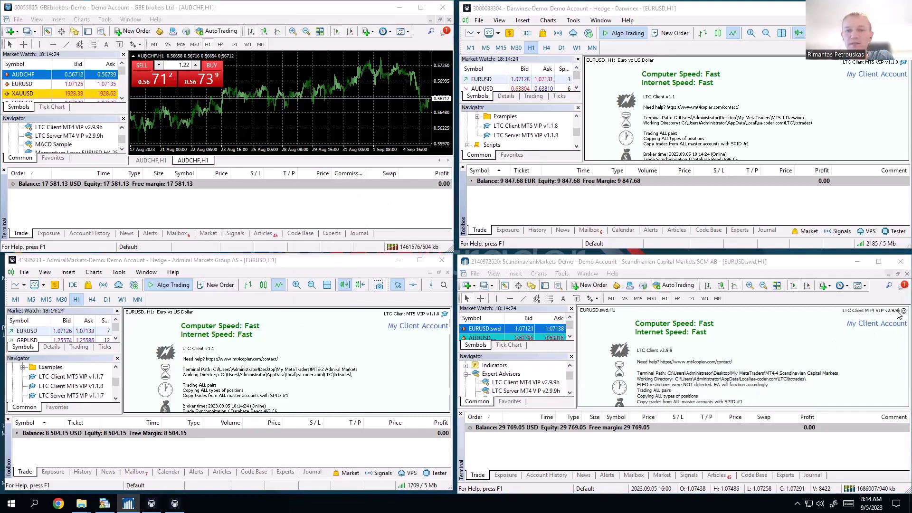
left_click(899, 313)
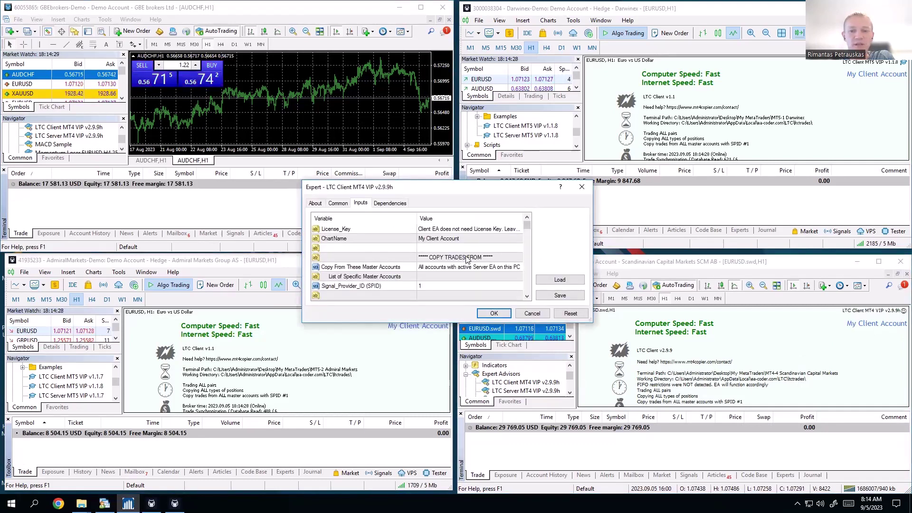
scroll(464, 257, "down", 2)
left_click(571, 314)
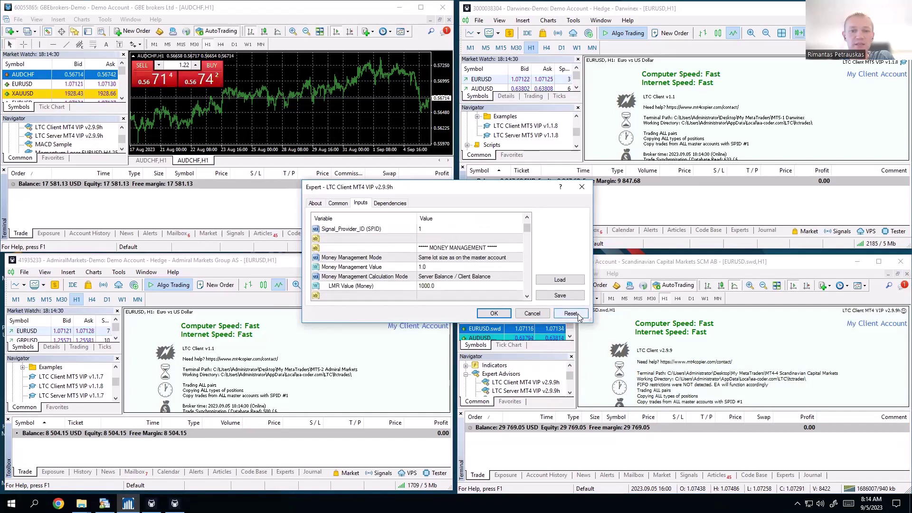
left_click(429, 257)
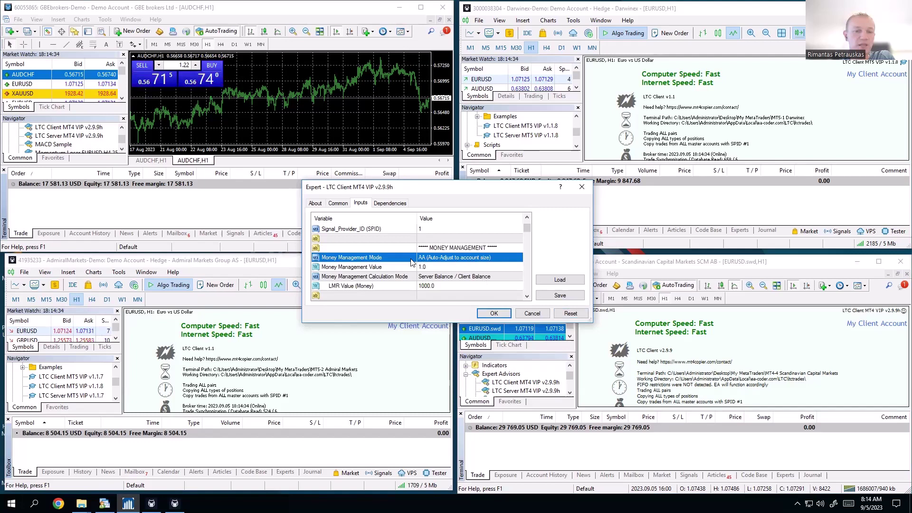
left_click(494, 313)
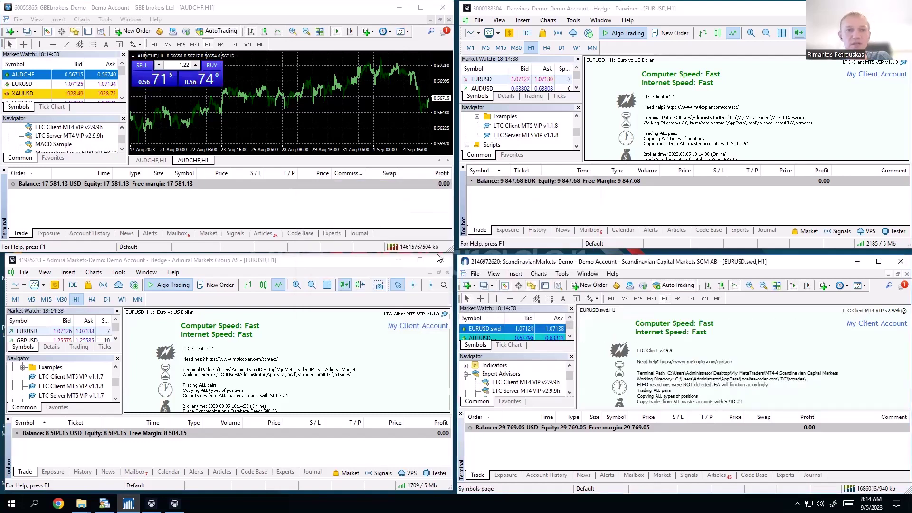
- Sell 1.00 lot of AUDCHF on the master and select the new order
left_click(209, 67)
left_click(221, 99)
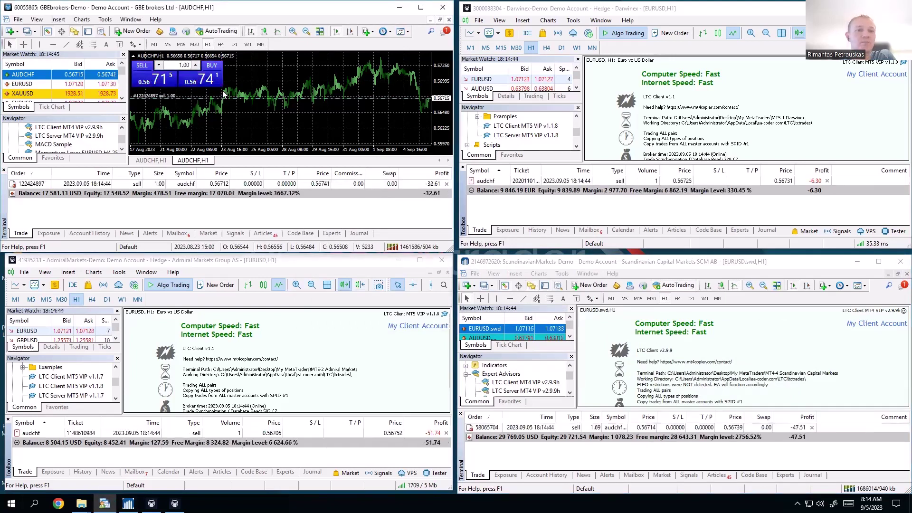
left_click(158, 184)
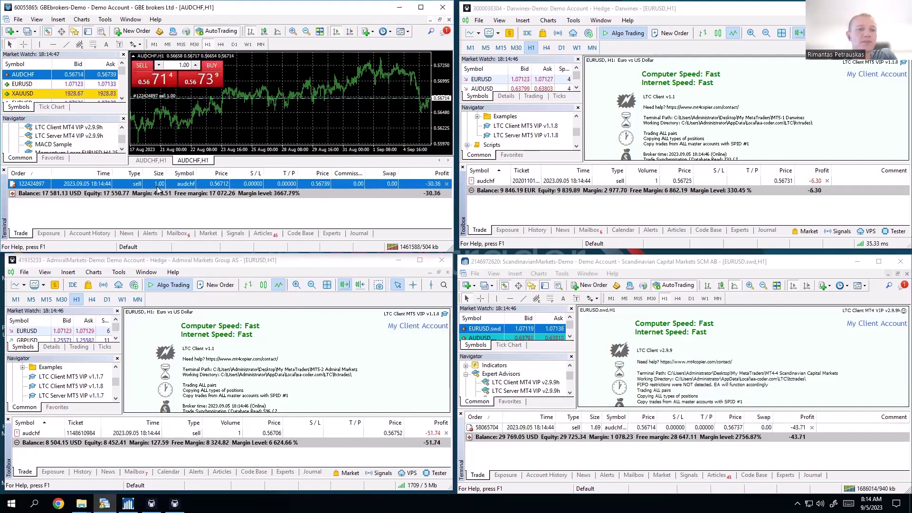
- Compare copied volumes: 1 lot on Darwinex and Admiral Markets, 1.69 lots on Scandinavian Markets
left_click(651, 182)
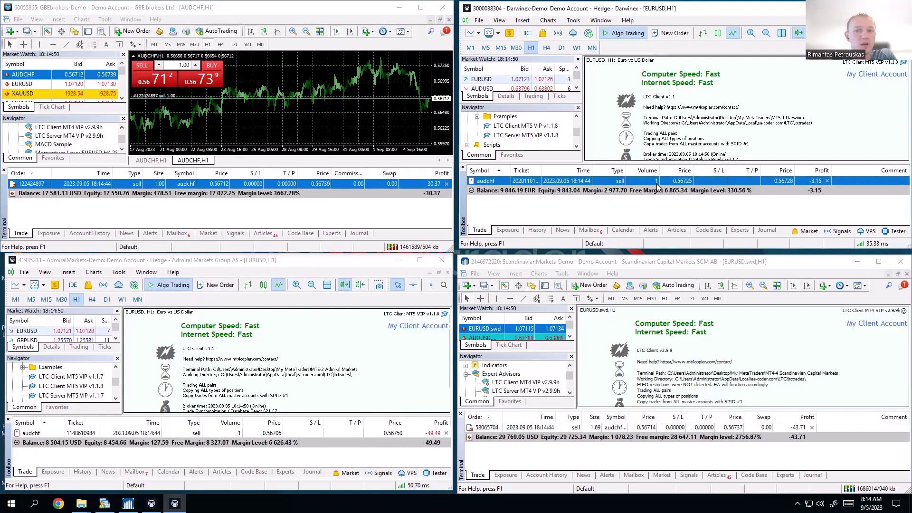
left_click(225, 433)
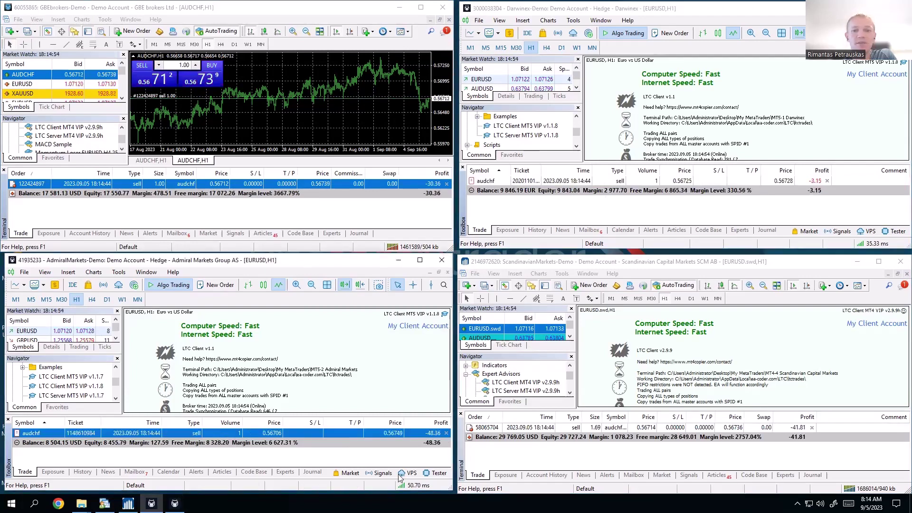
left_click(601, 429)
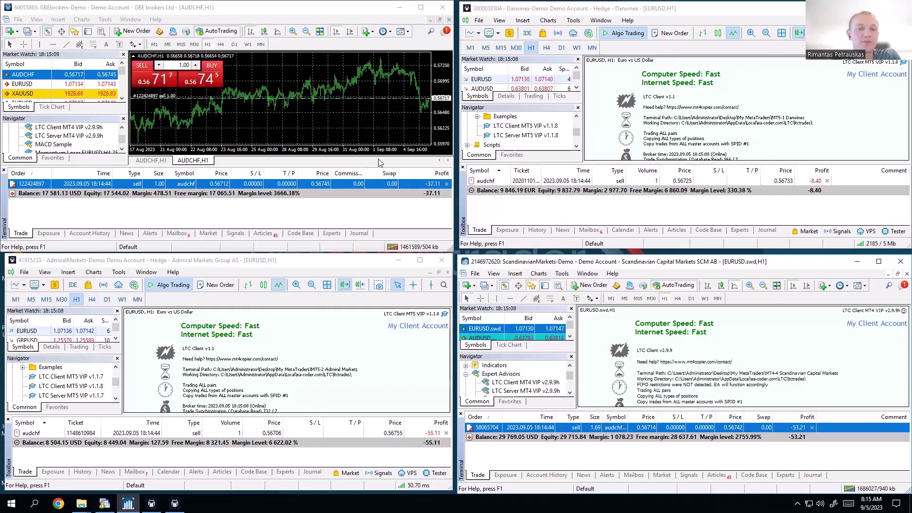
left_click(345, 110)
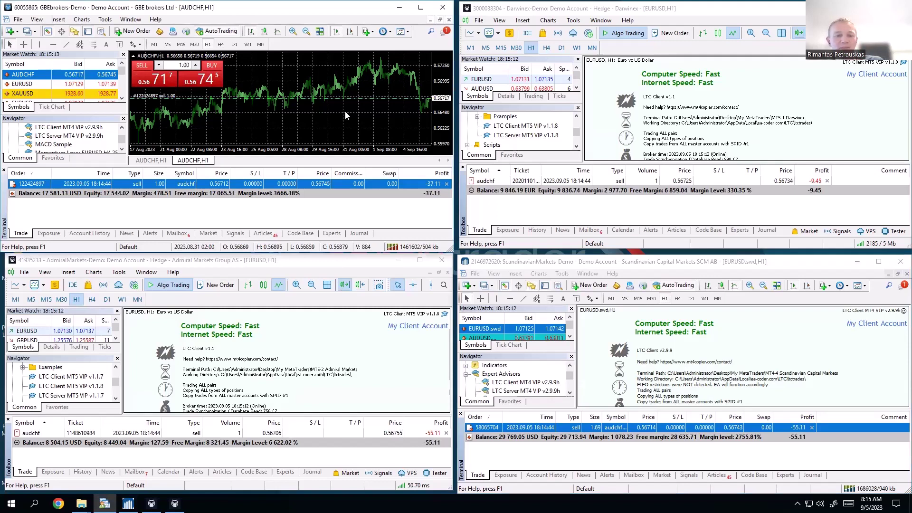
left_click(502, 439)
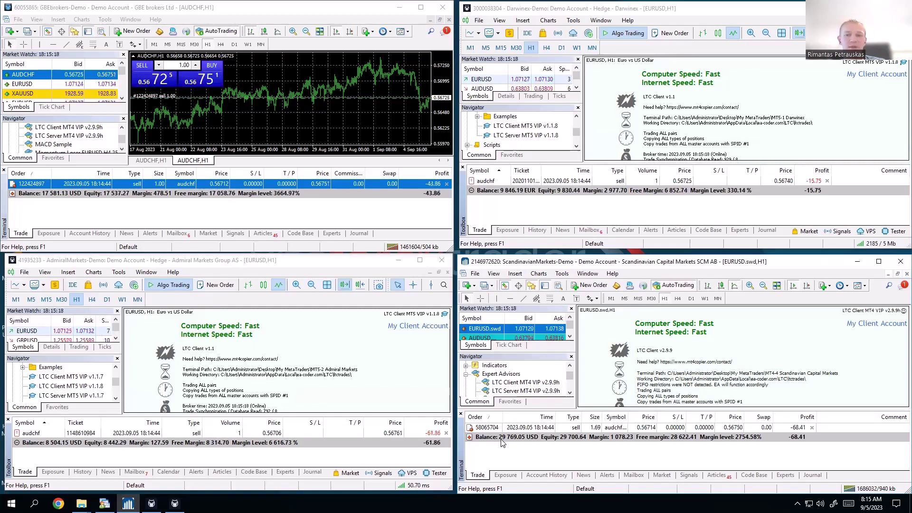
- Launch Calculator via Run and compute the balance ratio 29769 / 17581
key("super+r")
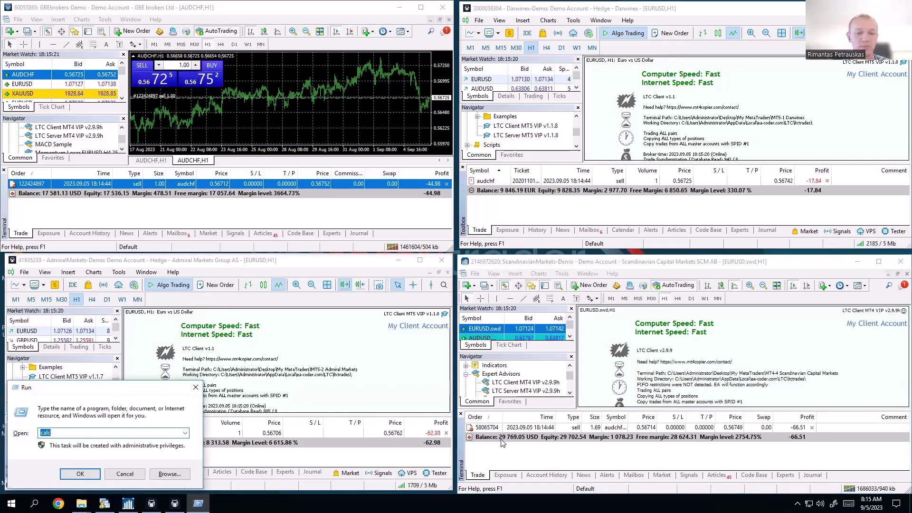
type("calc")
key("Return")
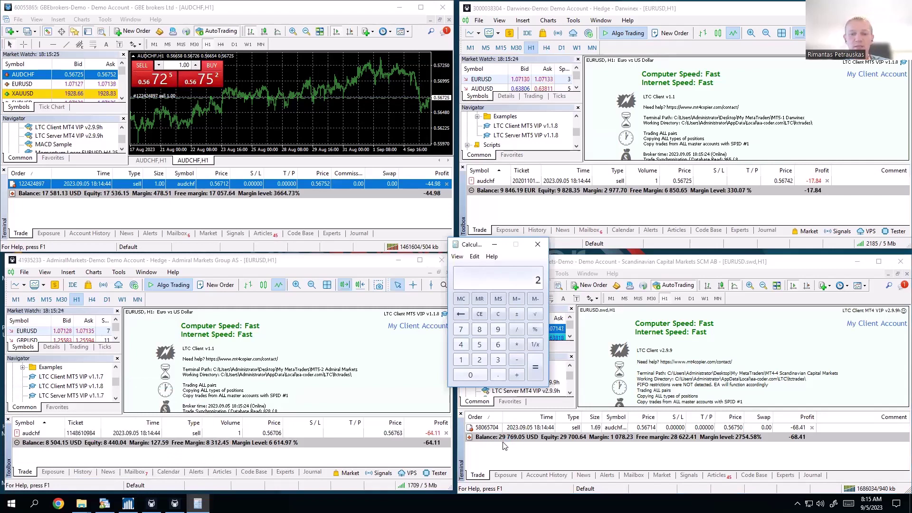
type("29769 ")
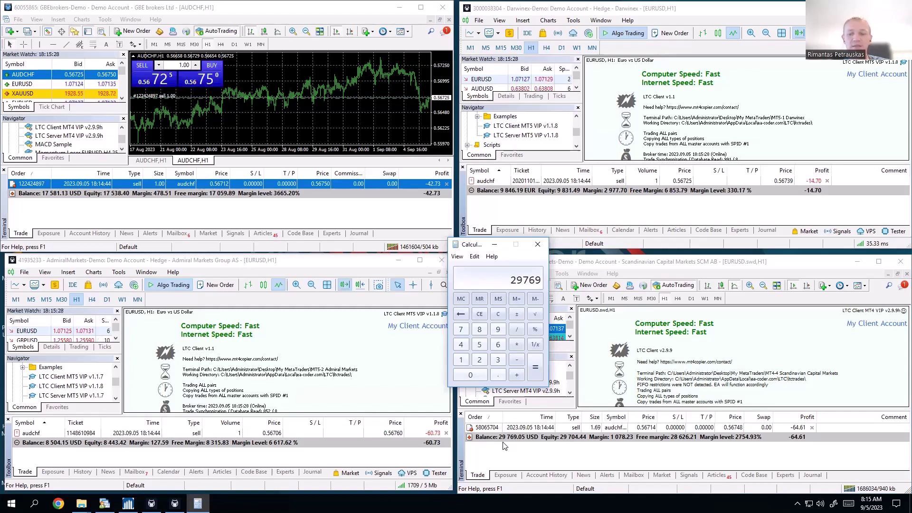
type("/ ")
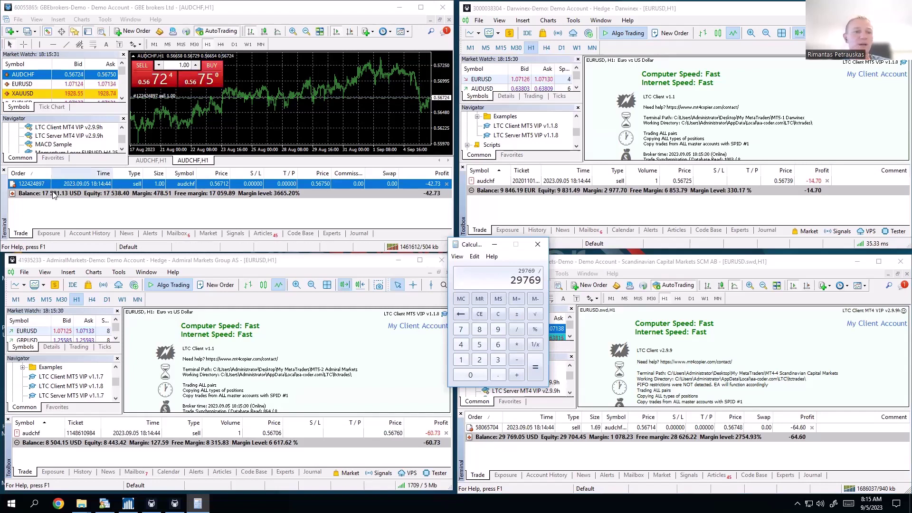
type("1")
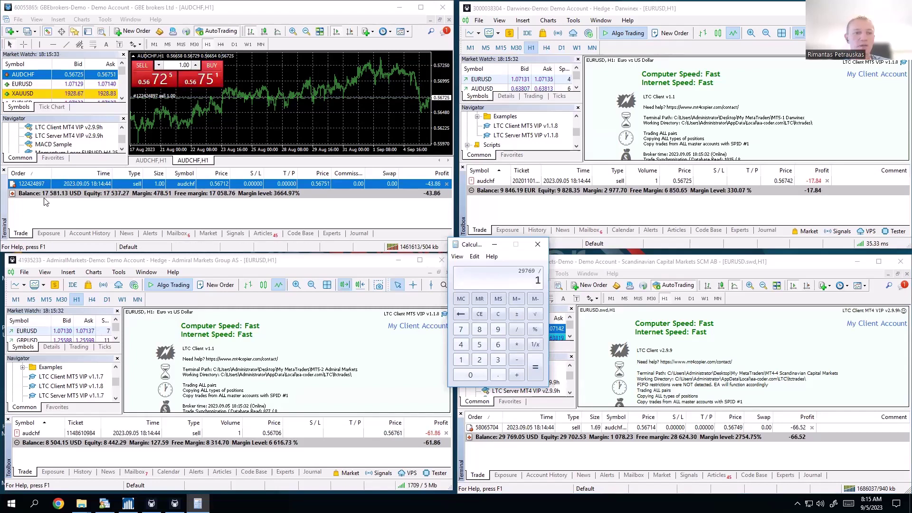
type("7581")
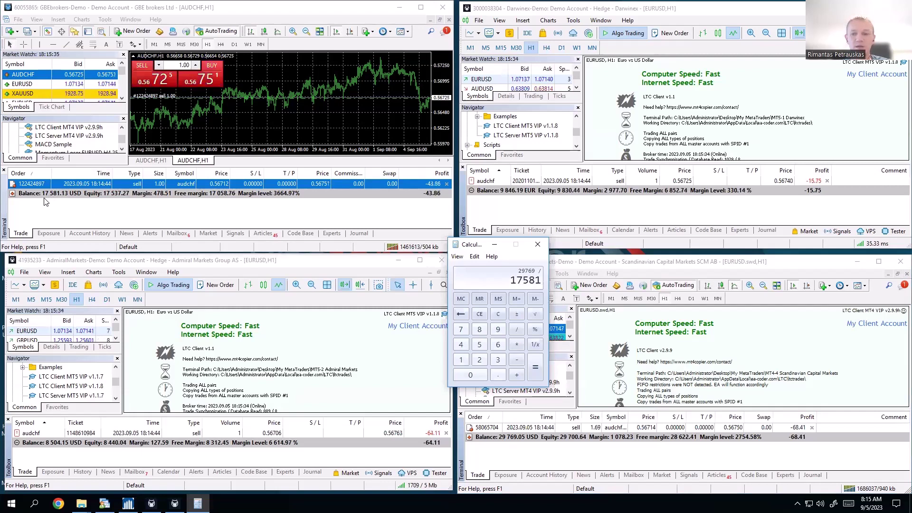
key("Return")
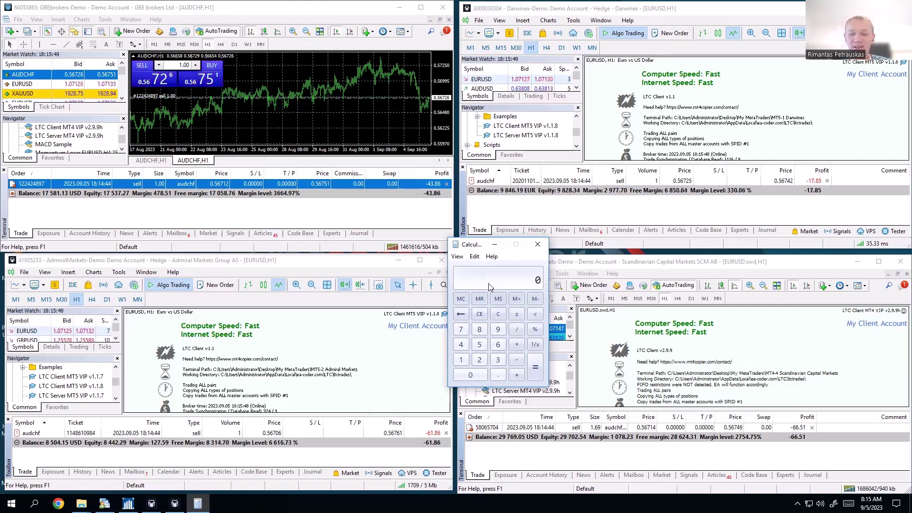
- Trim the ratio to 1.69 and multiply by 2 to get 3.38
key("BackSpace")
key("BackSpace")
key("BackSpace")
key("BackSpace")
key("BackSpace")
key("BackSpace")
key("BackSpace")
key("BackSpace")
key("BackSpace")
key("BackSpace")
key("BackSpace")
key("BackSpace")
key("BackSpace")
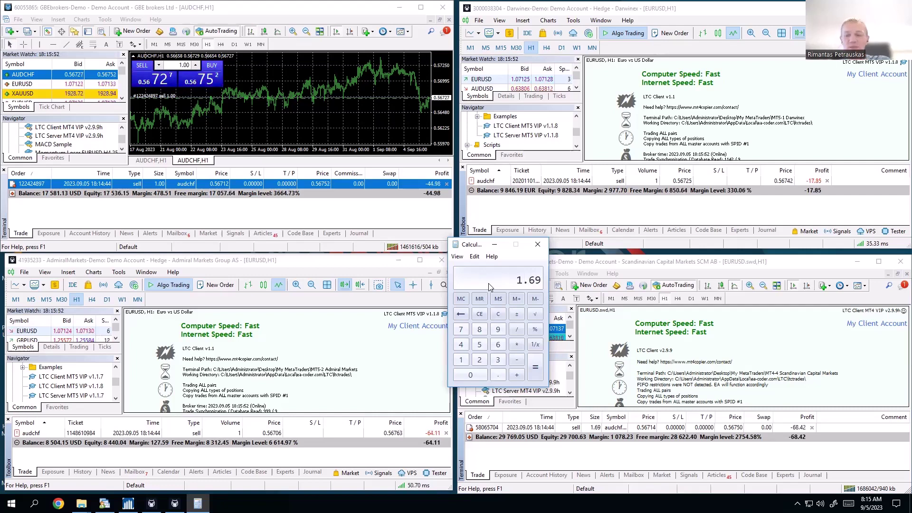
key("asterisk")
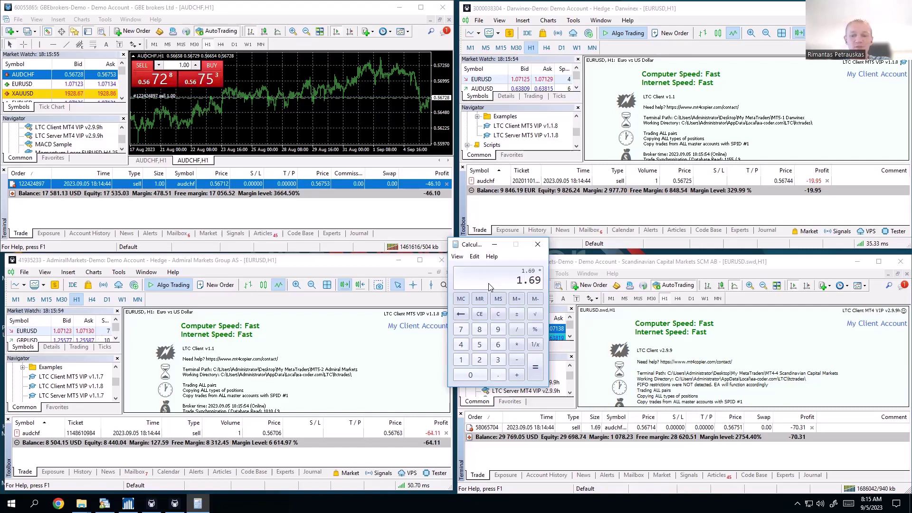
key("2")
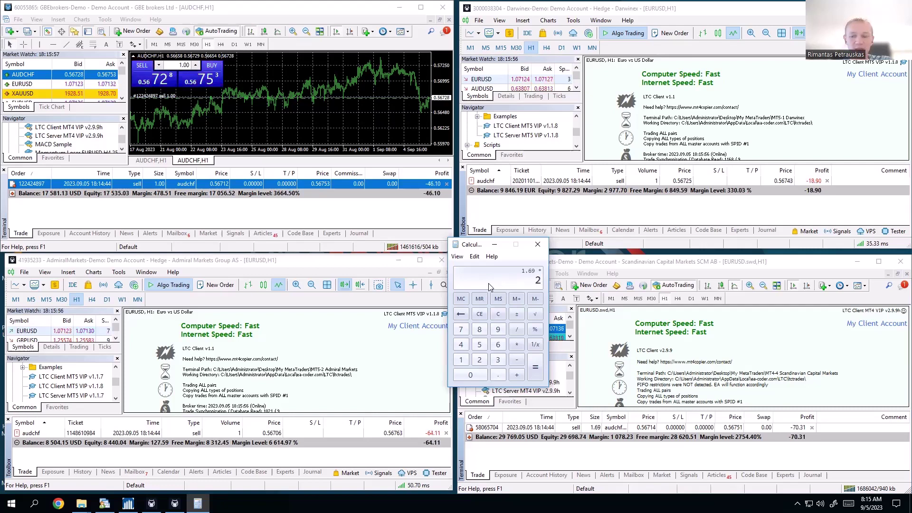
key("Return")
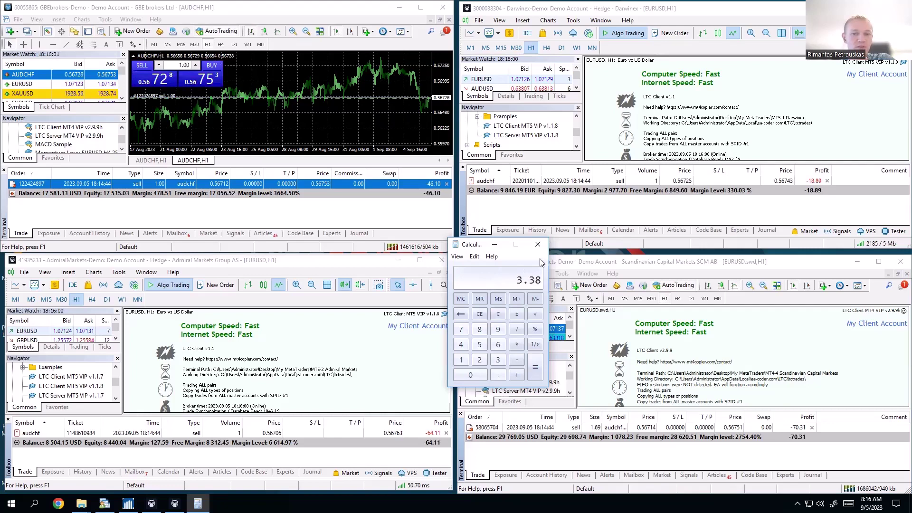
- Close the calculator and buy 2.00 lots of AUDCHF on the master
left_click(538, 244)
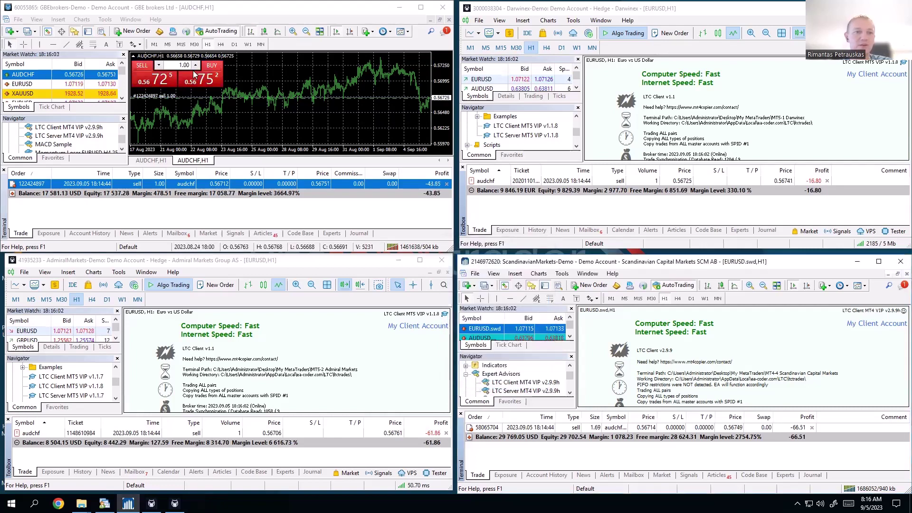
left_click(195, 65)
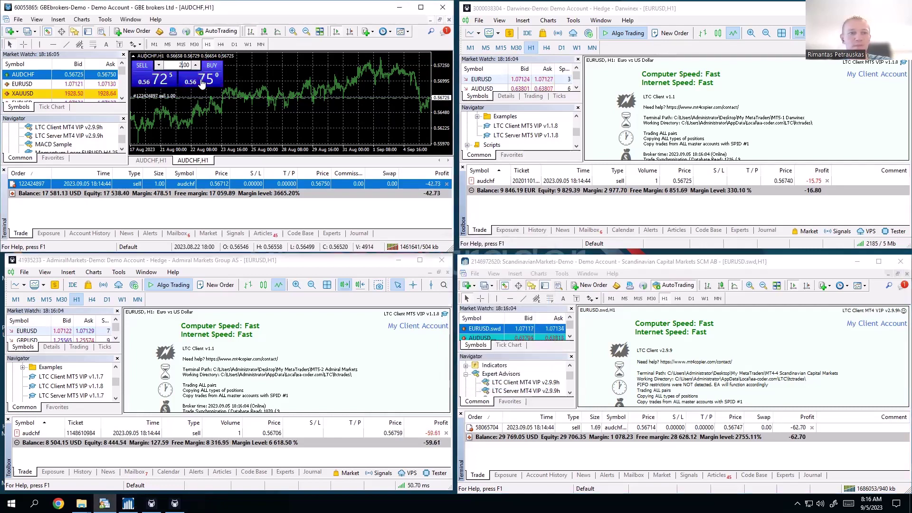
left_click(202, 81)
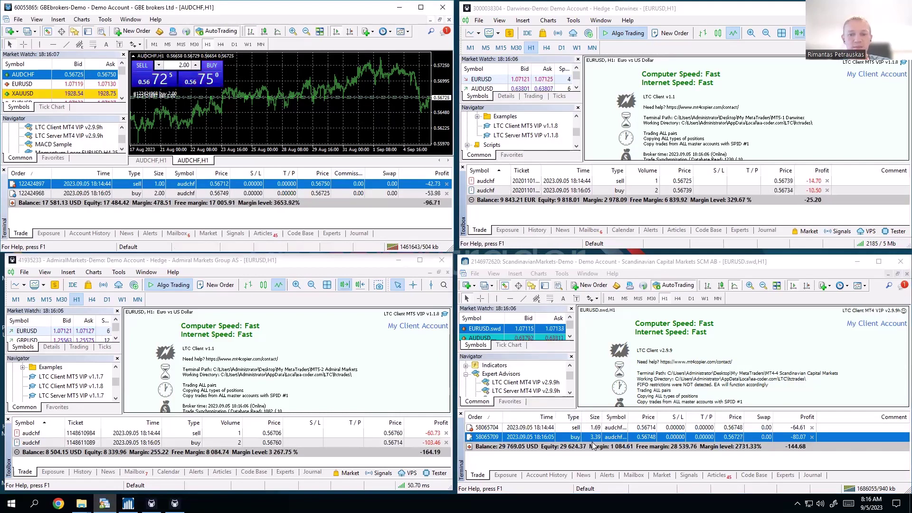
- Check the copied buy: 2 lots on Admiral Markets, 3.39 lots on Scandinavian Markets
left_click(594, 446)
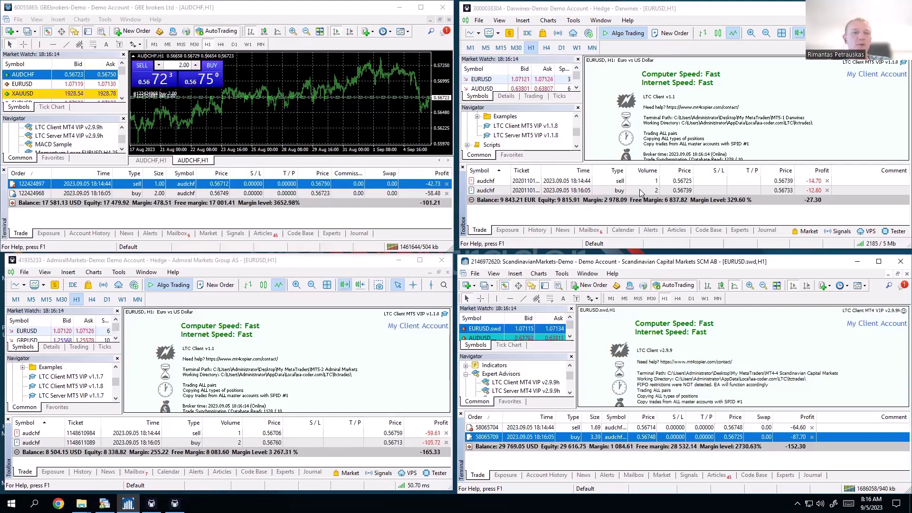
left_click(190, 192)
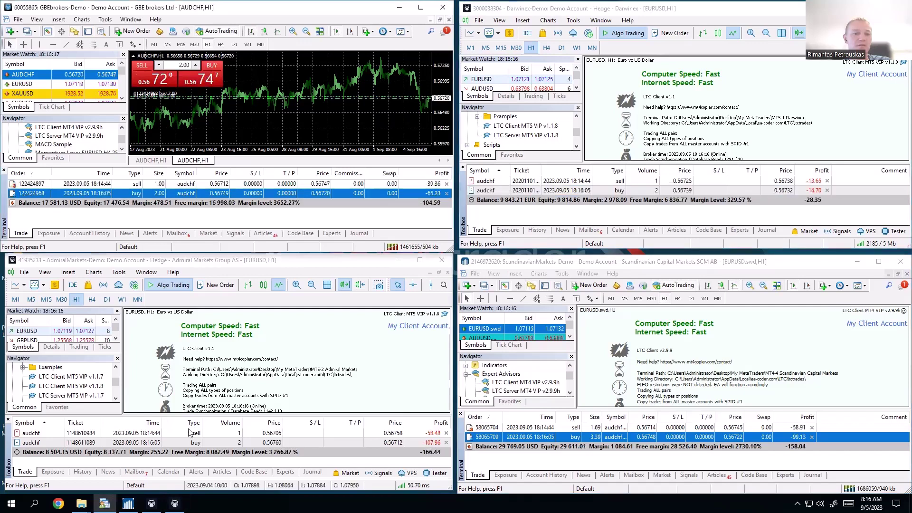
left_click(192, 442)
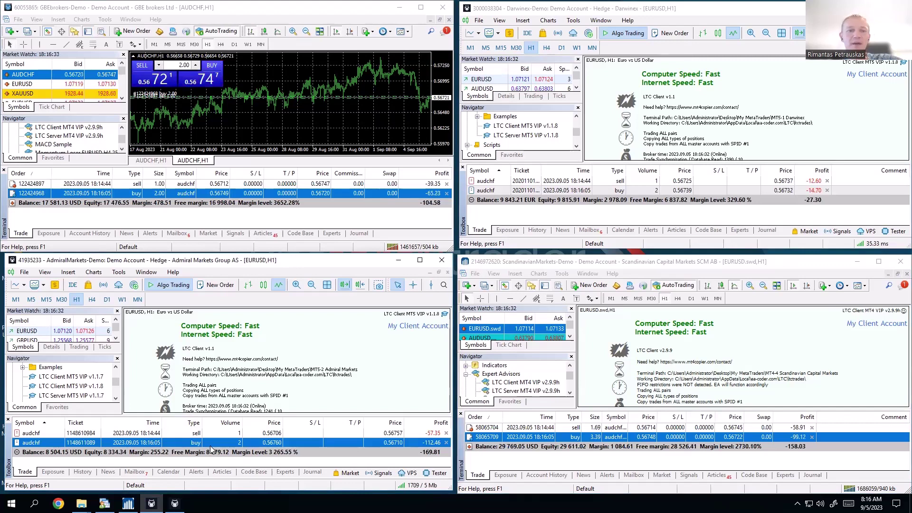
- Close the master's AUDCHF sell and buy positions from the GBE Trade tab
left_click(445, 184)
left_click(446, 184)
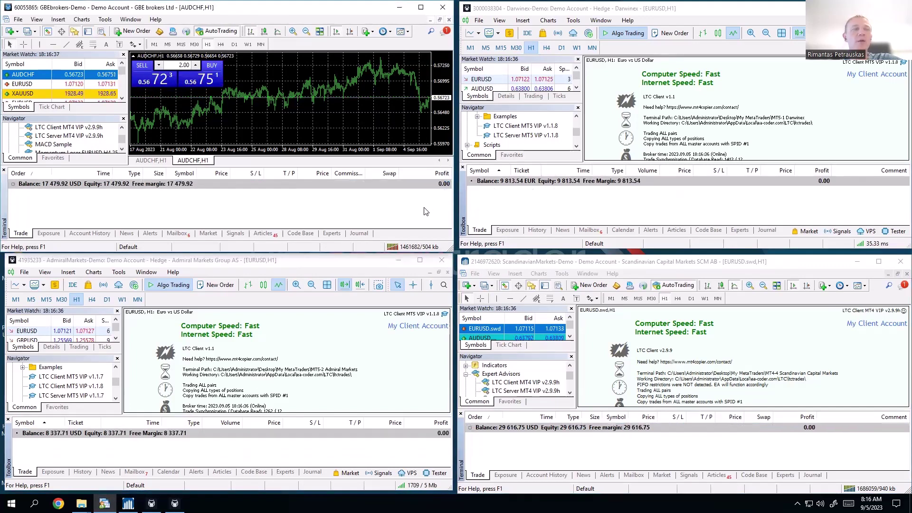